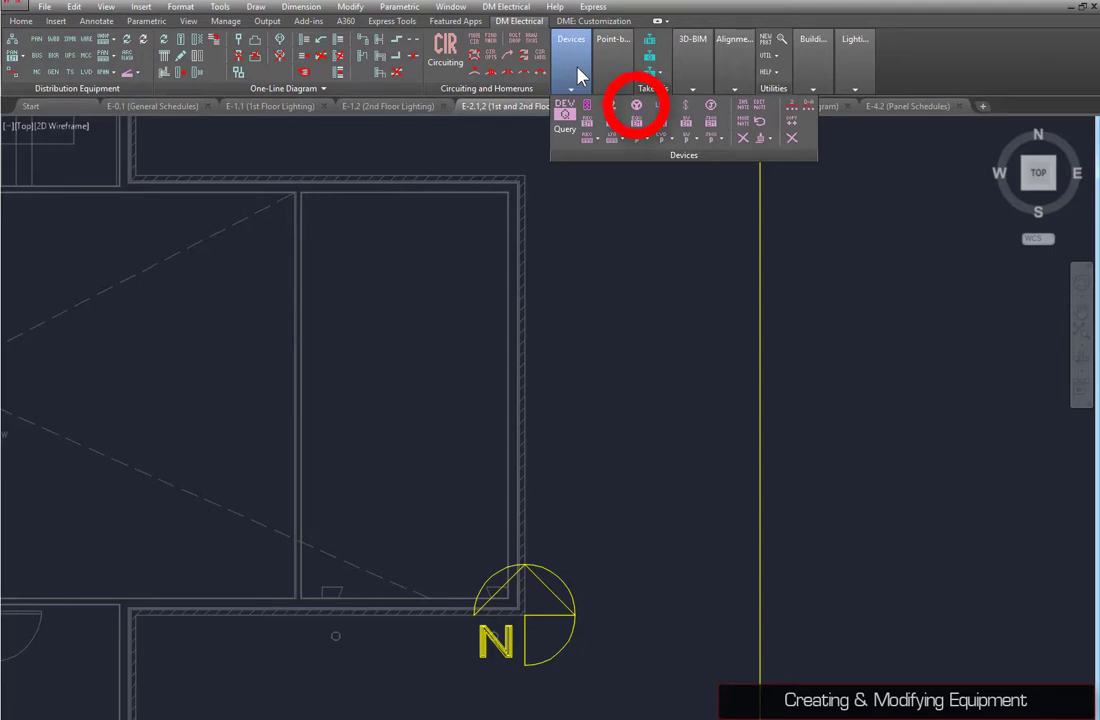
Create equipment RTU-1 at 480V 3P 4W with a 31.5 kVA heating load and fused disconnect, placing it in the east room's northwest corner
{"action": "left_click", "coordinate": [636, 118]}
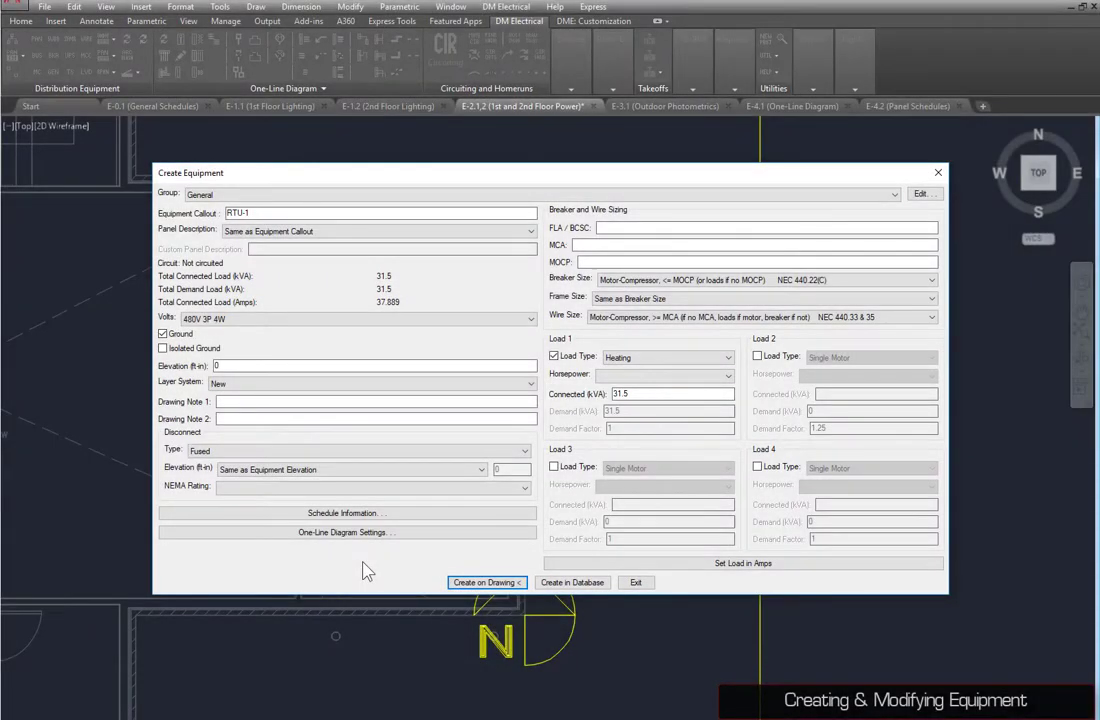
{"action": "left_click", "coordinate": [487, 582]}
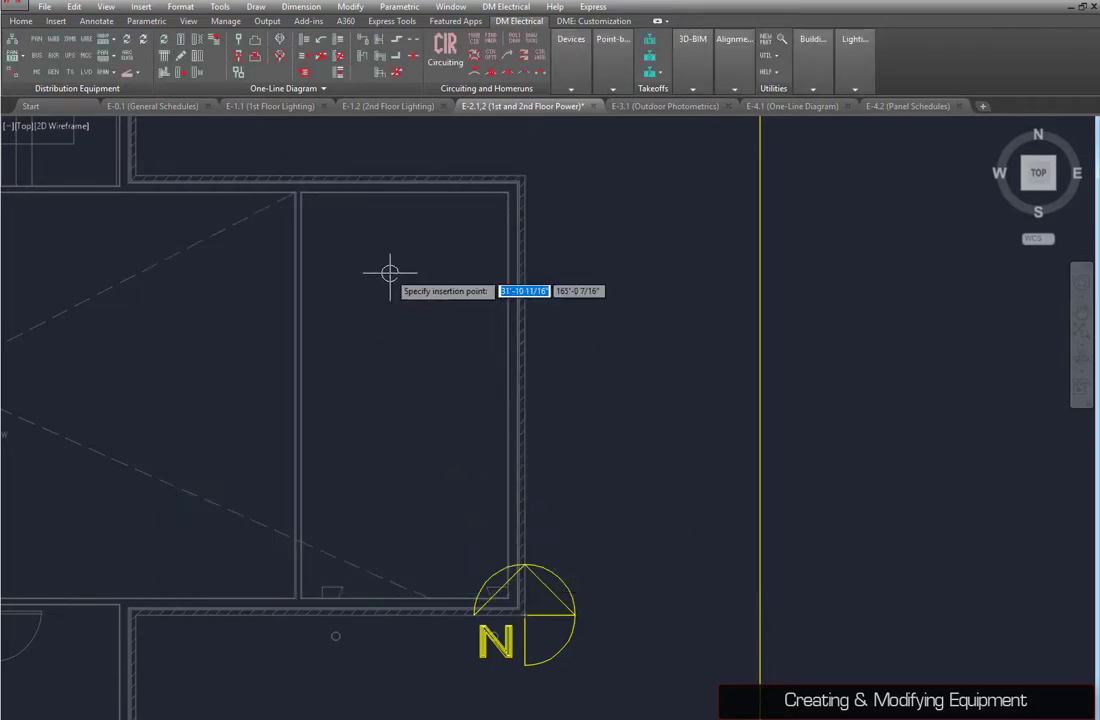
{"action": "left_click", "coordinate": [330, 219]}
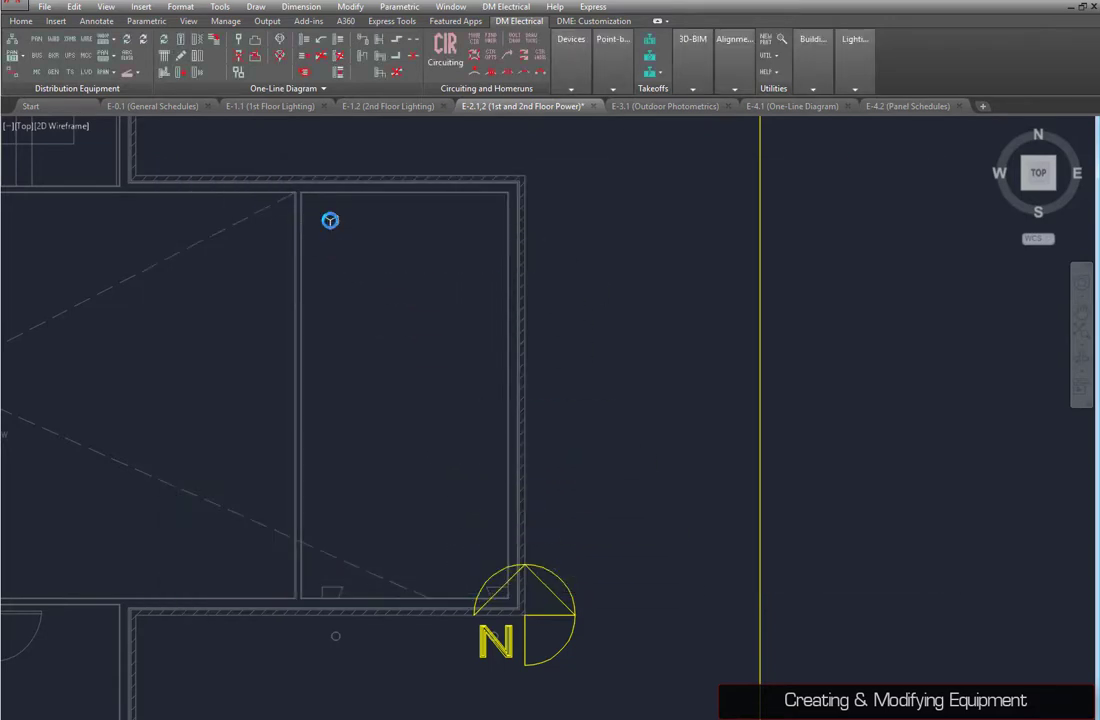
{"action": "left_click", "coordinate": [374, 289]}
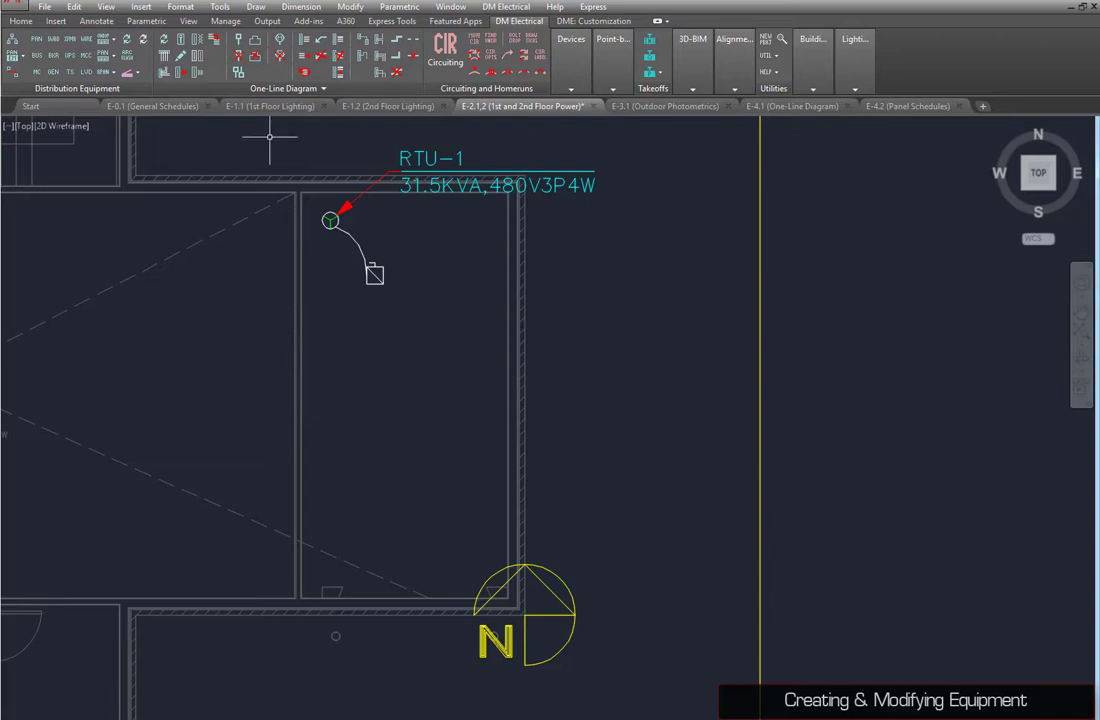
Move the RTU-1 symbol, its disconnect and callout slightly south within the east room
{"action": "left_click", "coordinate": [269, 136]}
{"action": "left_click", "coordinate": [656, 339]}
{"action": "type", "text": "m"}
{"action": "key", "text": "Return"}
{"action": "left_click", "coordinate": [361, 233]}
{"action": "key", "text": "Escape"}
Copy the RTU-1 symbol with its disconnect and callout straight south into the lower part of the east room
{"action": "left_click", "coordinate": [235, 148]}
{"action": "left_click", "coordinate": [665, 385]}
{"action": "type", "text": "m"}
{"action": "key", "text": "Return"}
{"action": "left_click", "coordinate": [330, 256]}
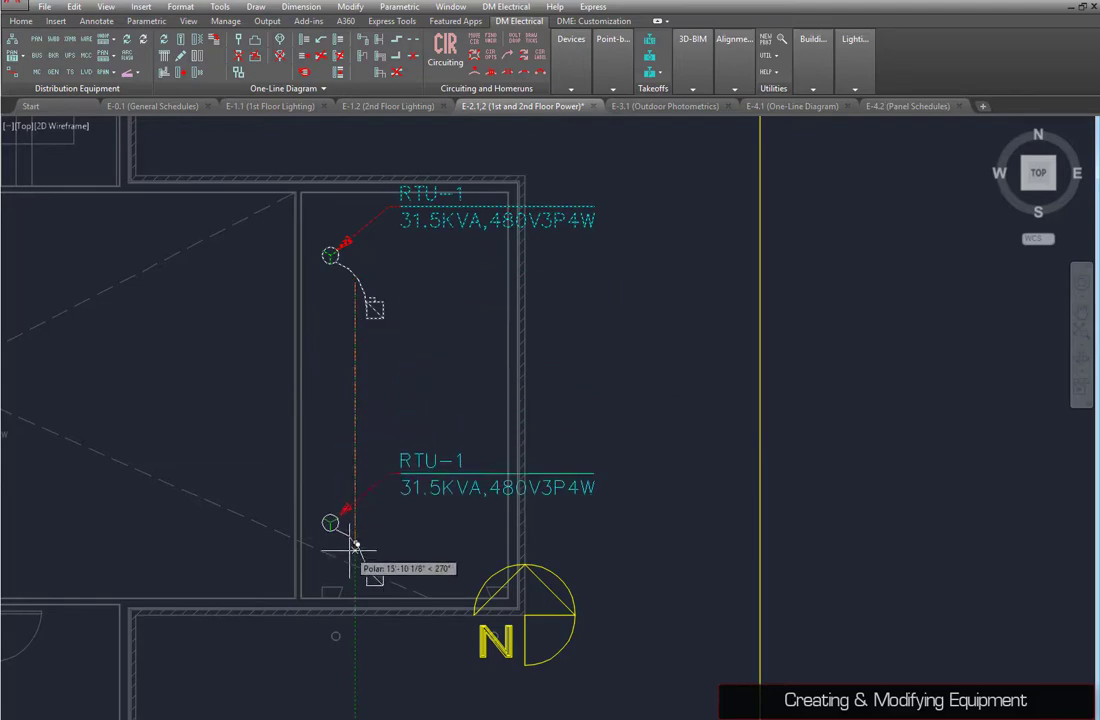
{"action": "left_click", "coordinate": [330, 483]}
{"action": "key", "text": "Return"}
Query the southern equipment copy and change its callout to RTU-2
{"action": "left_click", "coordinate": [566, 92]}
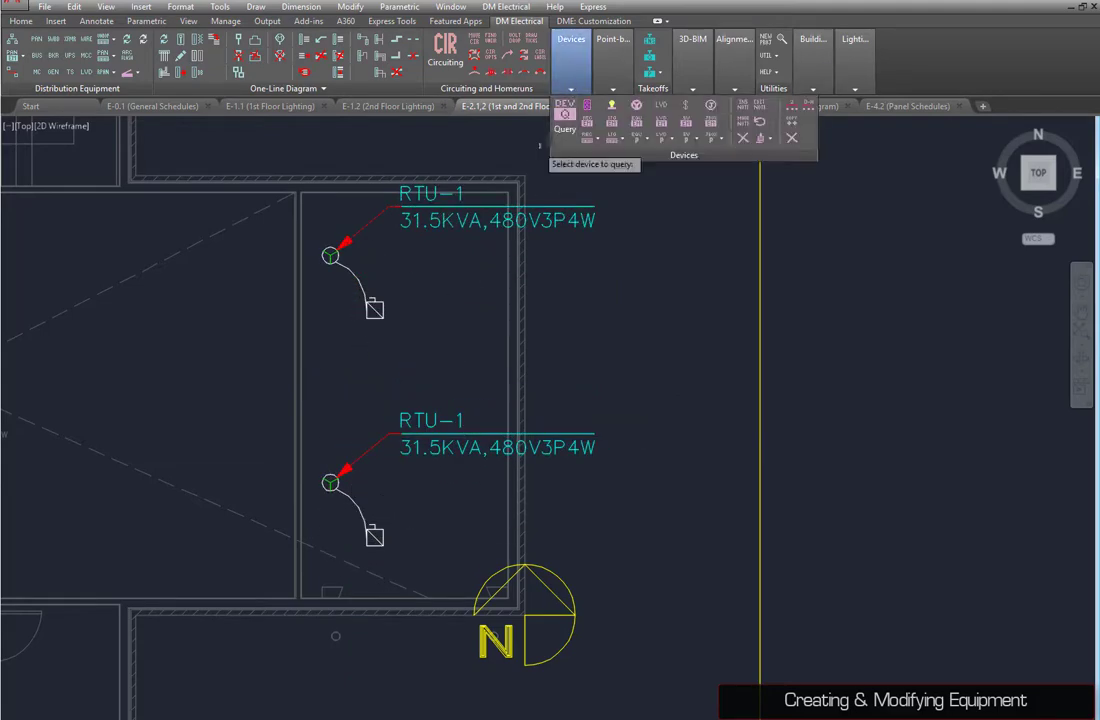
{"action": "left_click", "coordinate": [570, 112]}
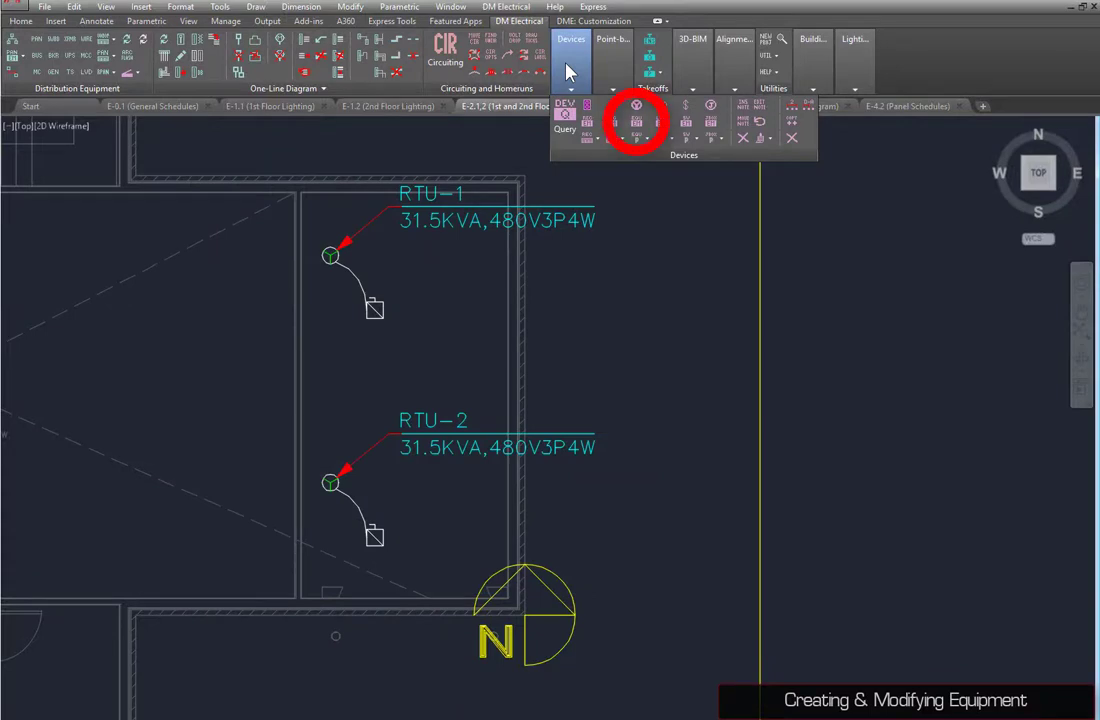
Edit RTU-1 and RTU-2 together, selecting both from the drawing, and set Drawing Note 1 to ON ROOF
{"action": "left_click", "coordinate": [634, 120]}
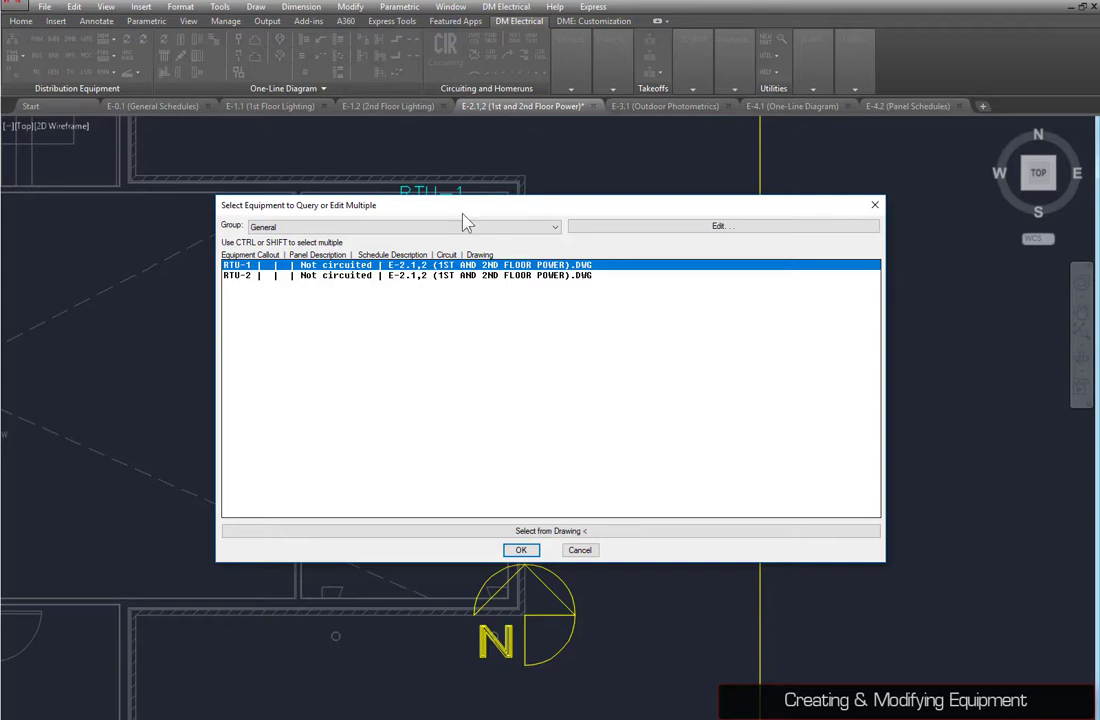
{"action": "left_click", "coordinate": [432, 275]}
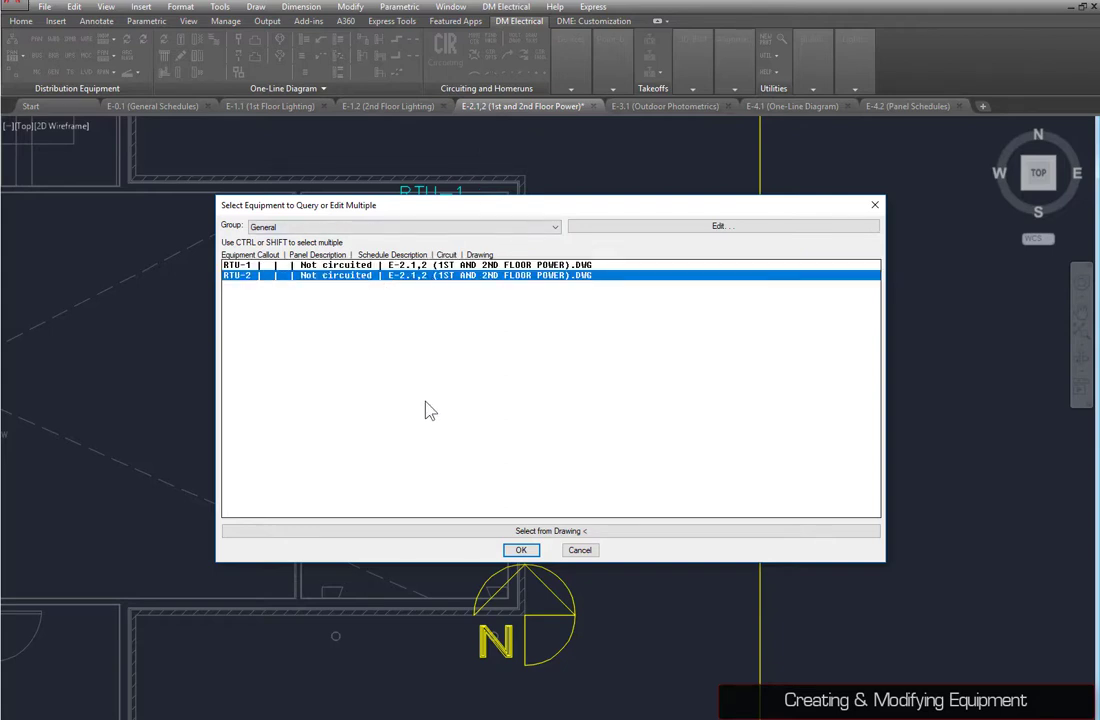
{"action": "left_click", "coordinate": [444, 530]}
{"action": "left_click", "coordinate": [238, 140]}
{"action": "left_click", "coordinate": [620, 591]}
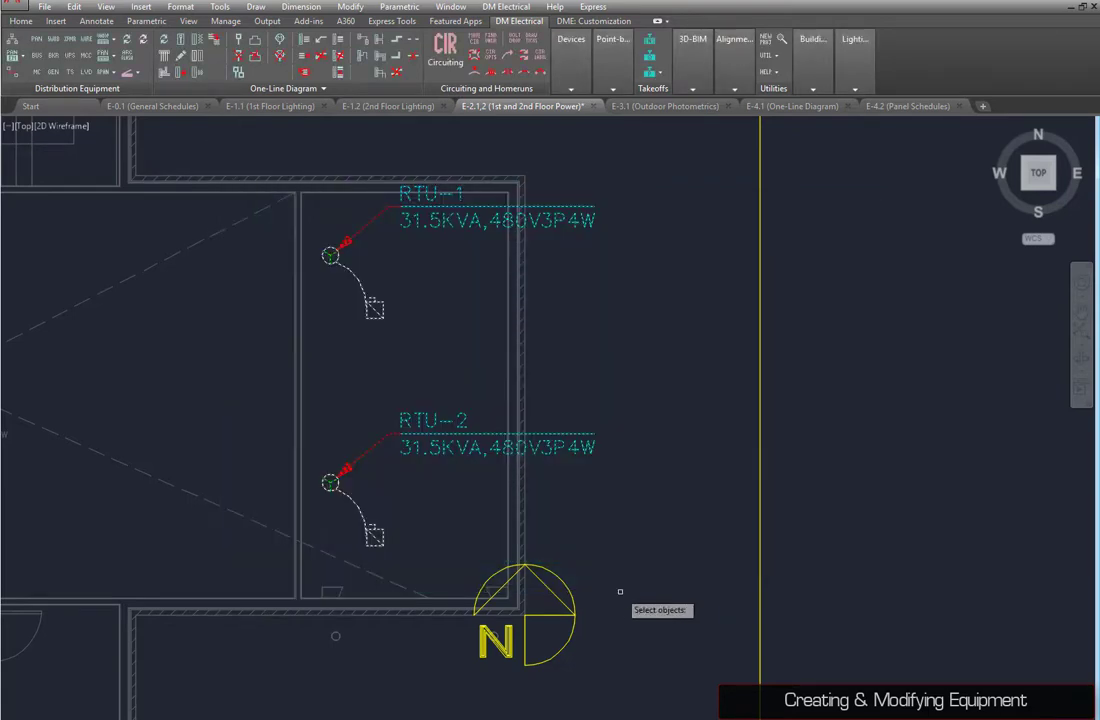
{"action": "key", "text": "Return"}
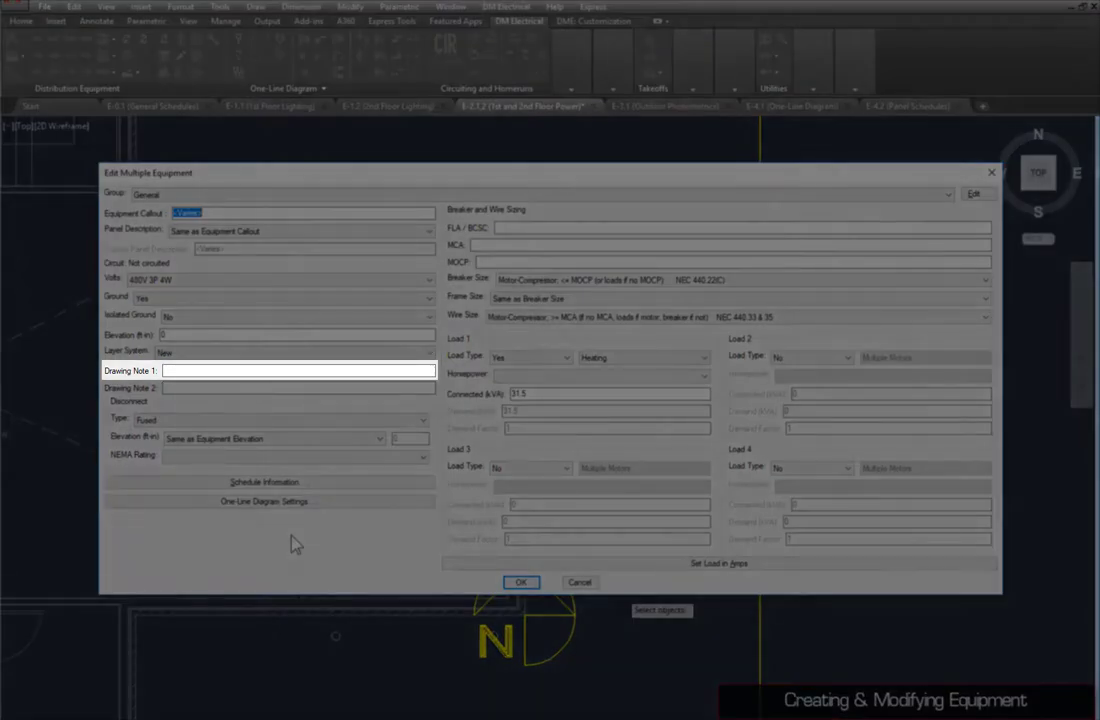
{"action": "left_click", "coordinate": [298, 370]}
{"action": "type", "text": "ON"}
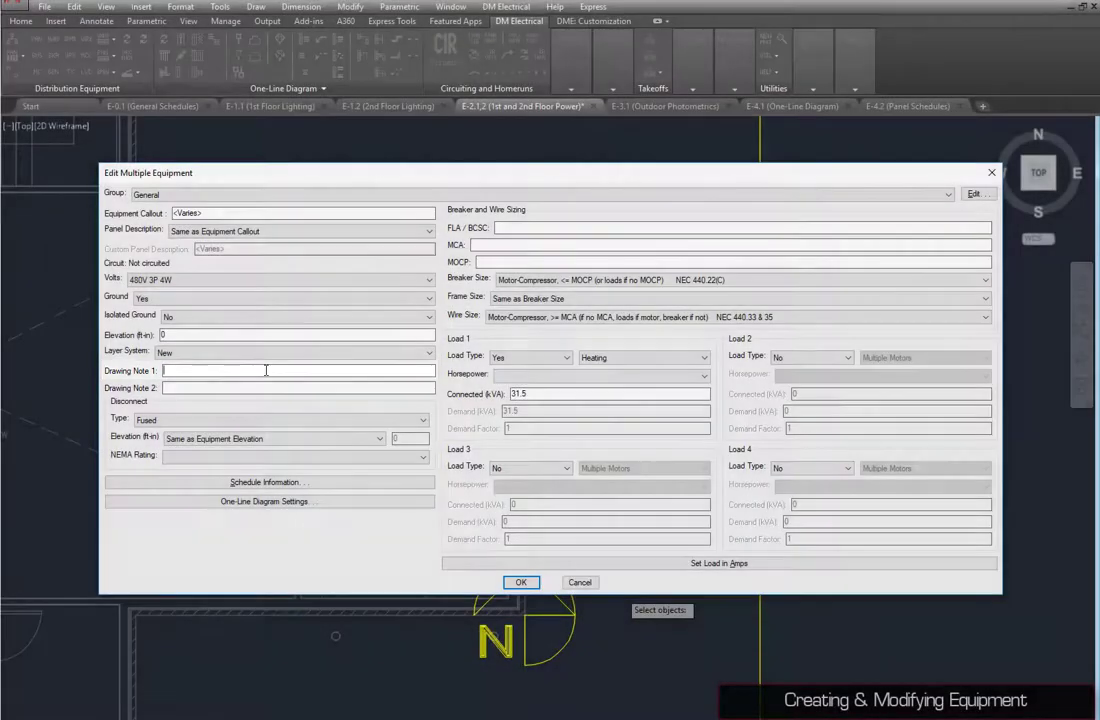
{"action": "type", "text": " ROOF"}
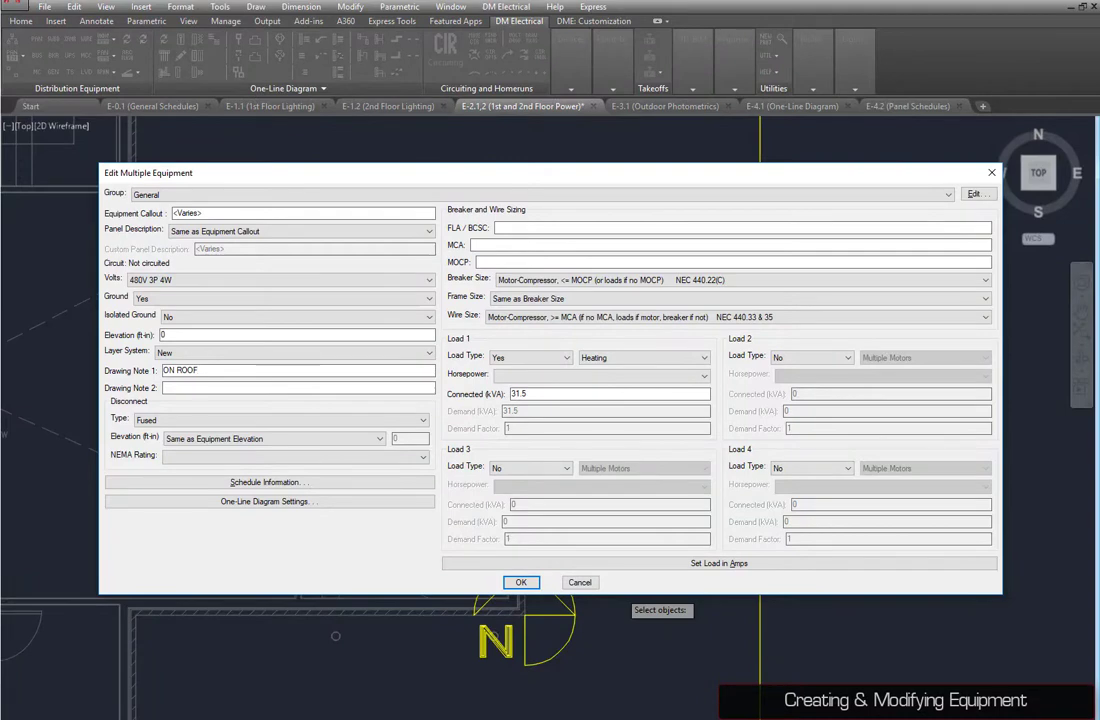
{"action": "left_click", "coordinate": [521, 582]}
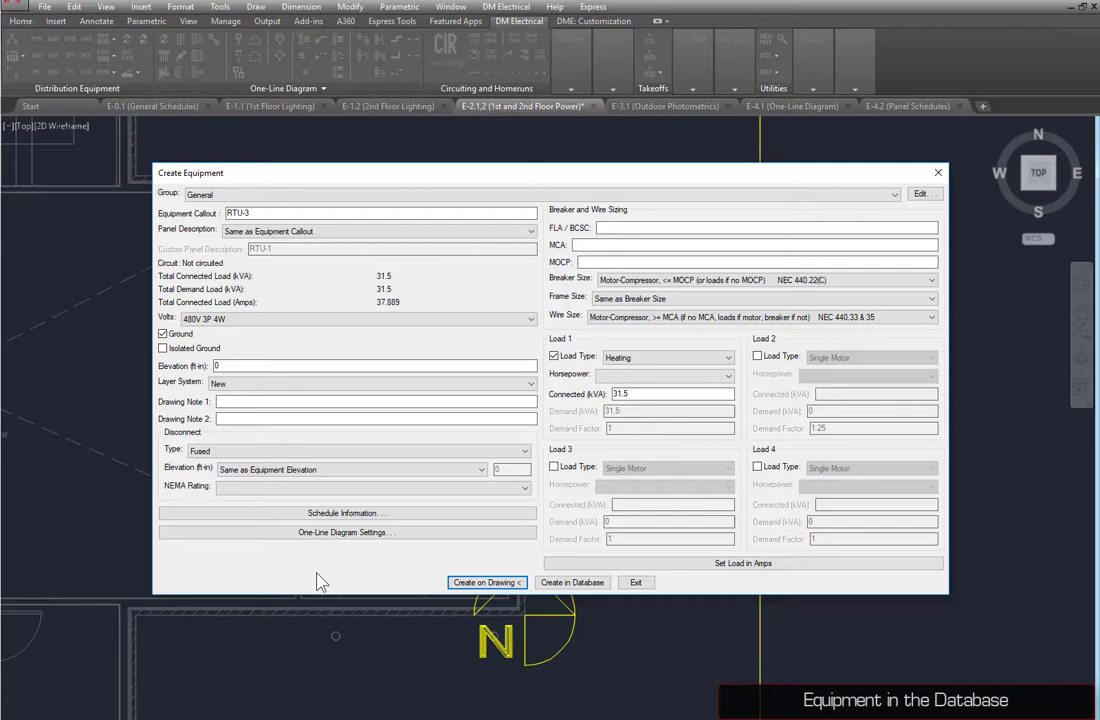
Create RTU-3 with a 31.5 kVA heating load in the database only, and copy it there as RTU-4
{"action": "left_click", "coordinate": [551, 585]}
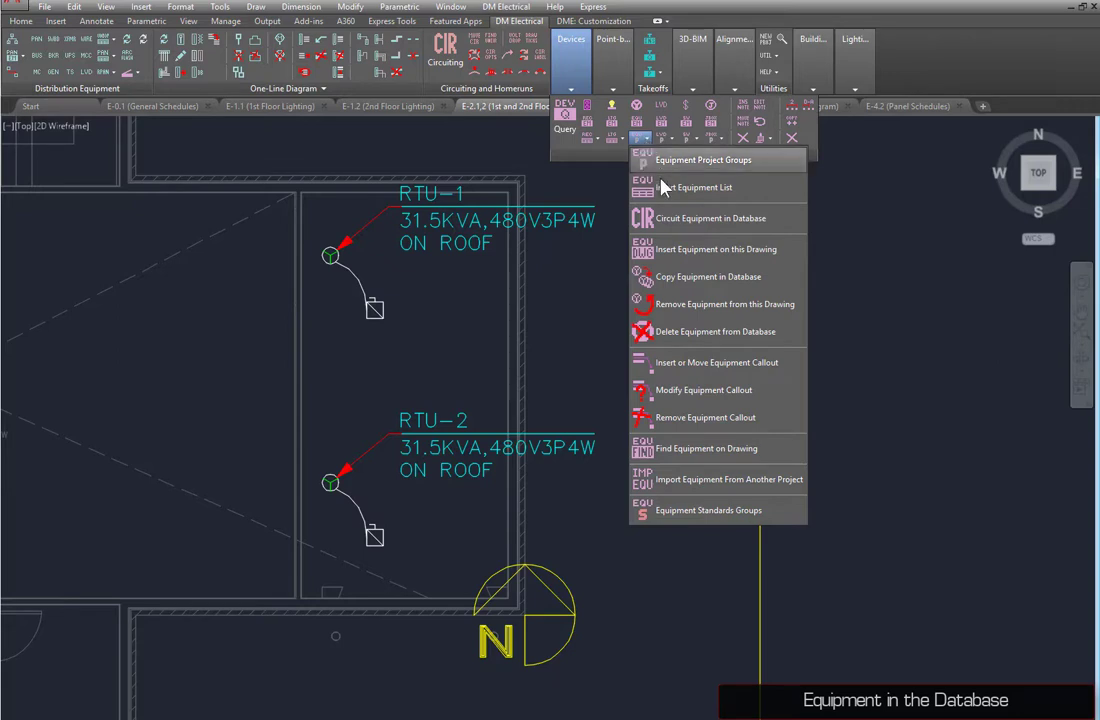
{"action": "left_click", "coordinate": [632, 279]}
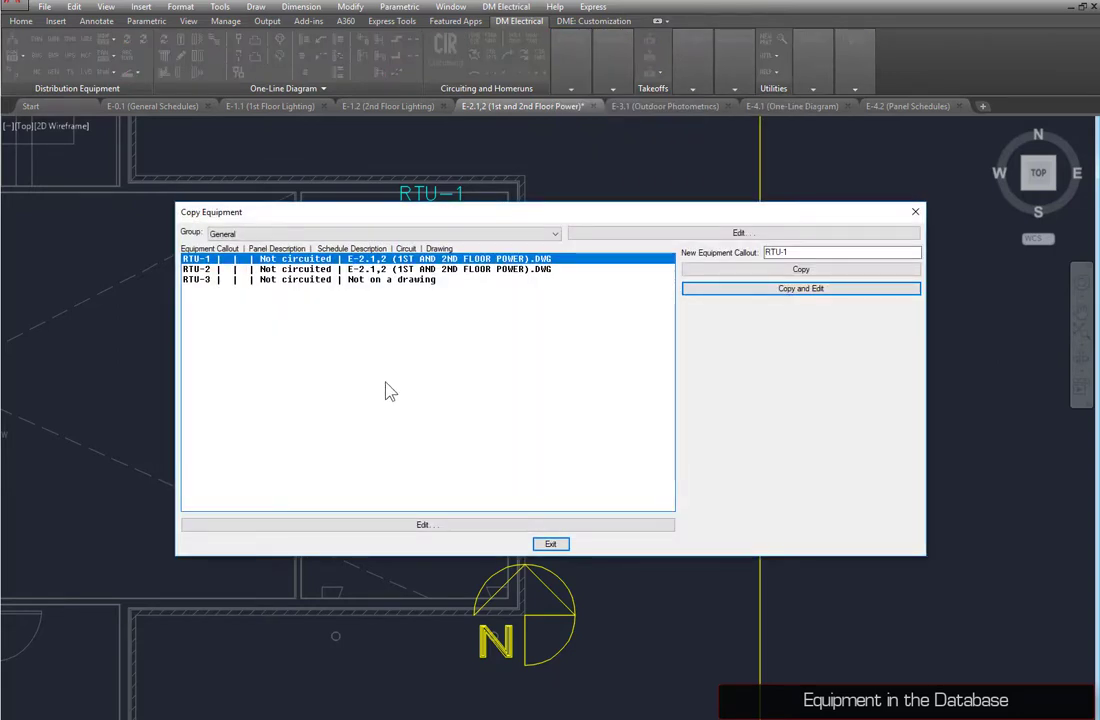
{"action": "left_click", "coordinate": [375, 280]}
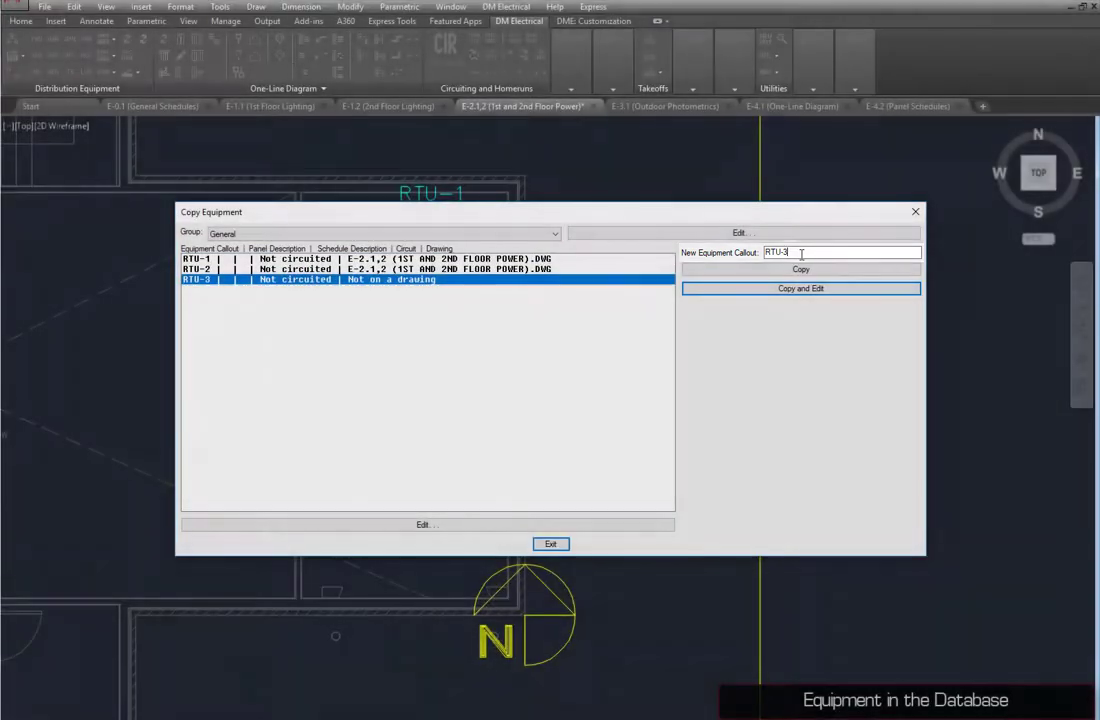
{"action": "left_click", "coordinate": [801, 254]}
{"action": "key", "text": "BackSpace"}
{"action": "type", "text": "4"}
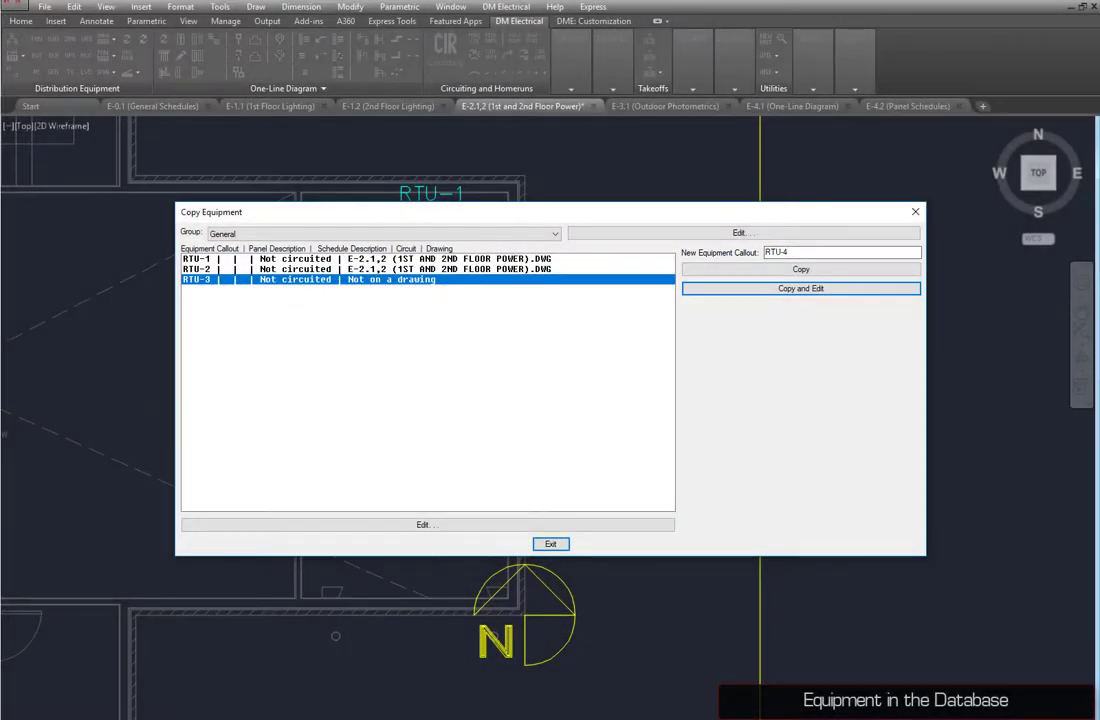
{"action": "left_click", "coordinate": [801, 269]}
{"action": "left_click", "coordinate": [579, 417]}
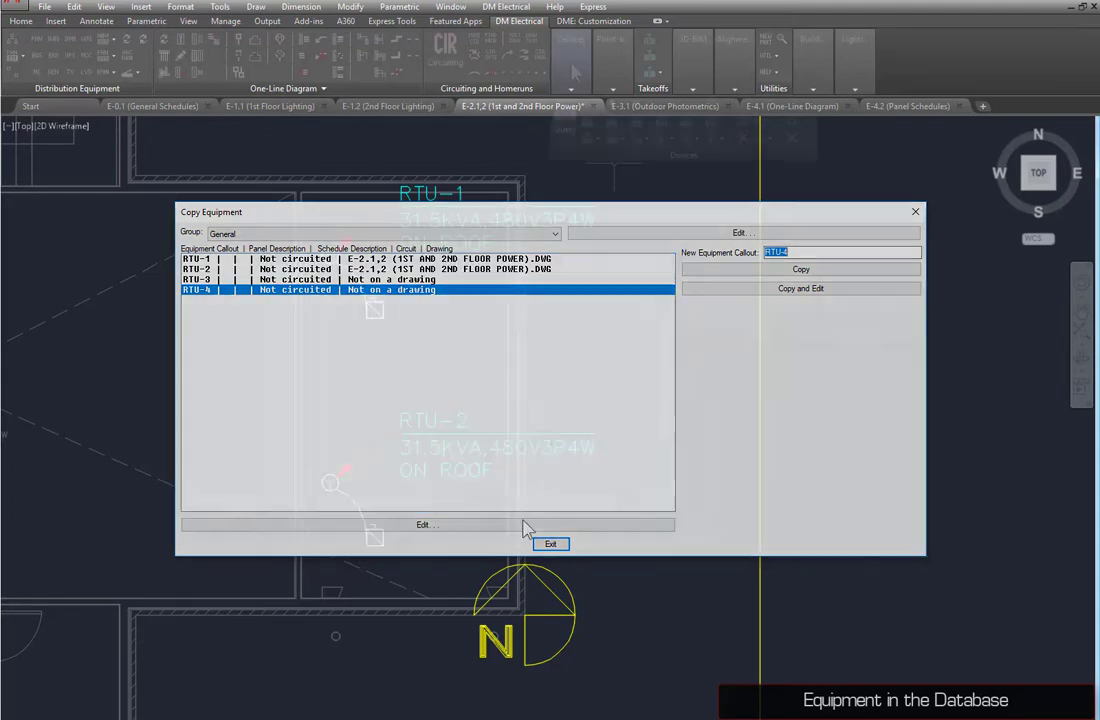
{"action": "left_click", "coordinate": [550, 543]}
Query RTU-3 in the equipment database and set its Load 1 connected value to 25 kVA
{"action": "mouse_move", "coordinate": [575, 72]}
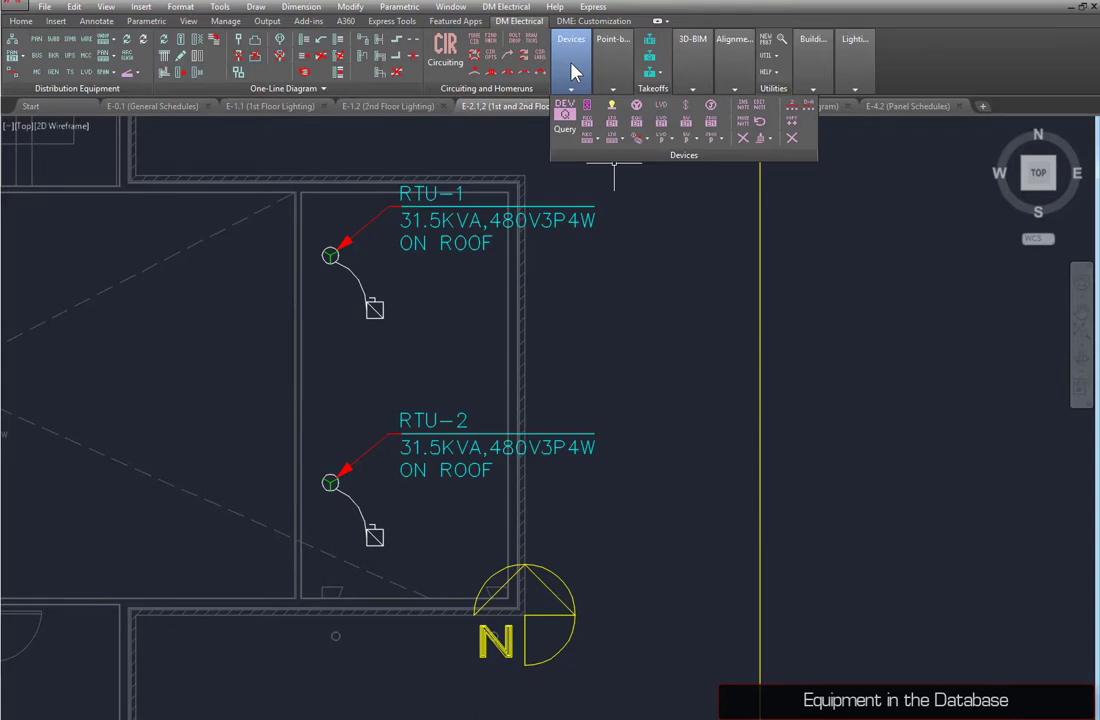
{"action": "left_click", "coordinate": [563, 113]}
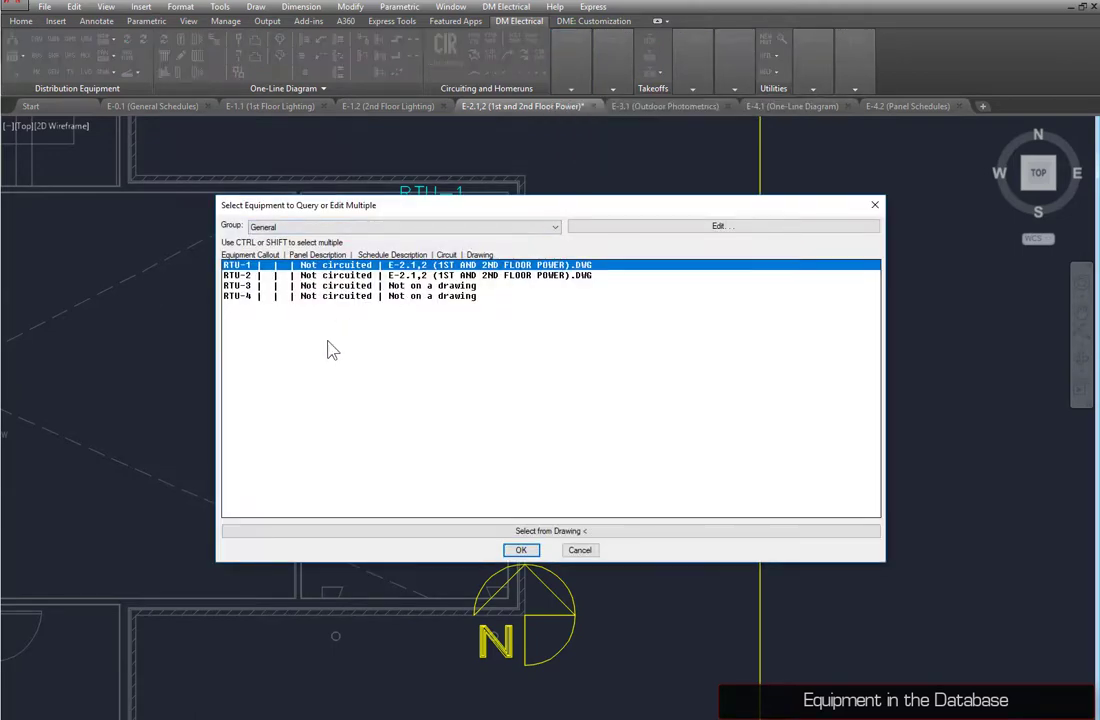
{"action": "double_click", "coordinate": [369, 286]}
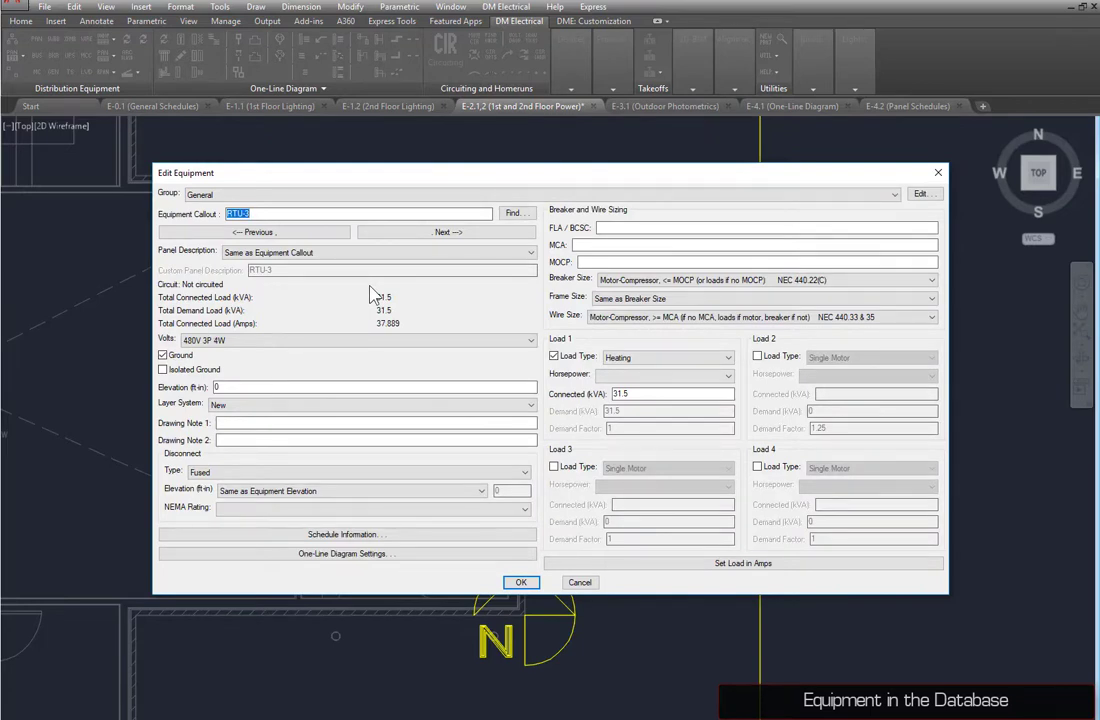
{"action": "double_click", "coordinate": [621, 394]}
{"action": "type", "text": "25"}
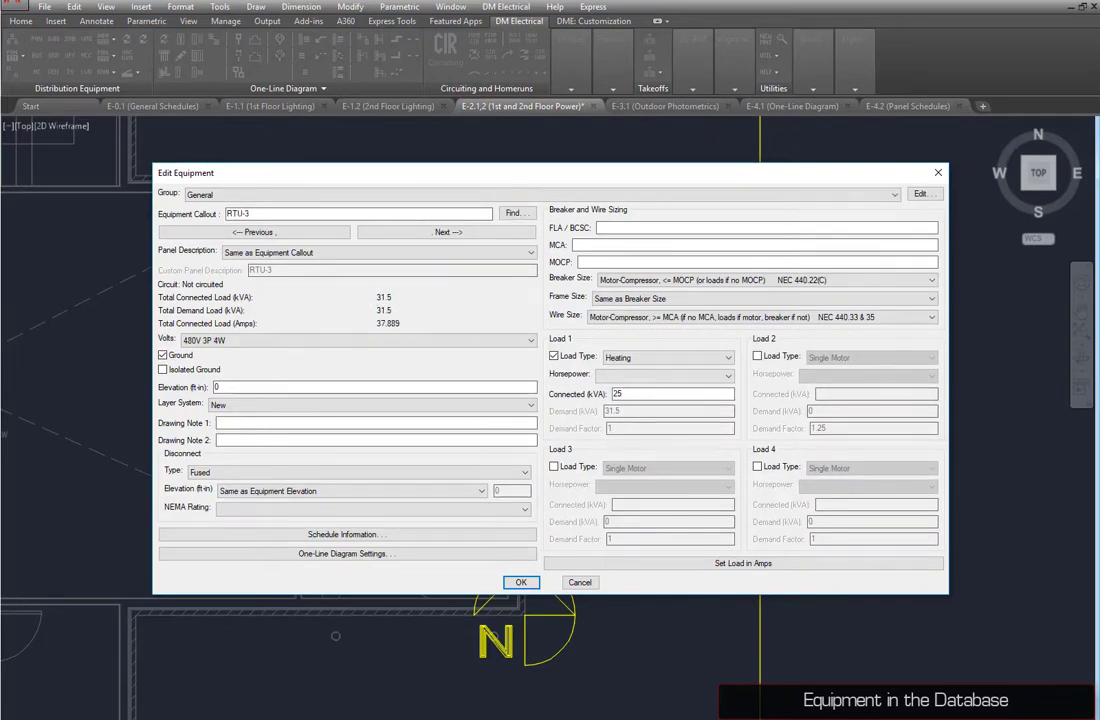
{"action": "left_click", "coordinate": [520, 582]}
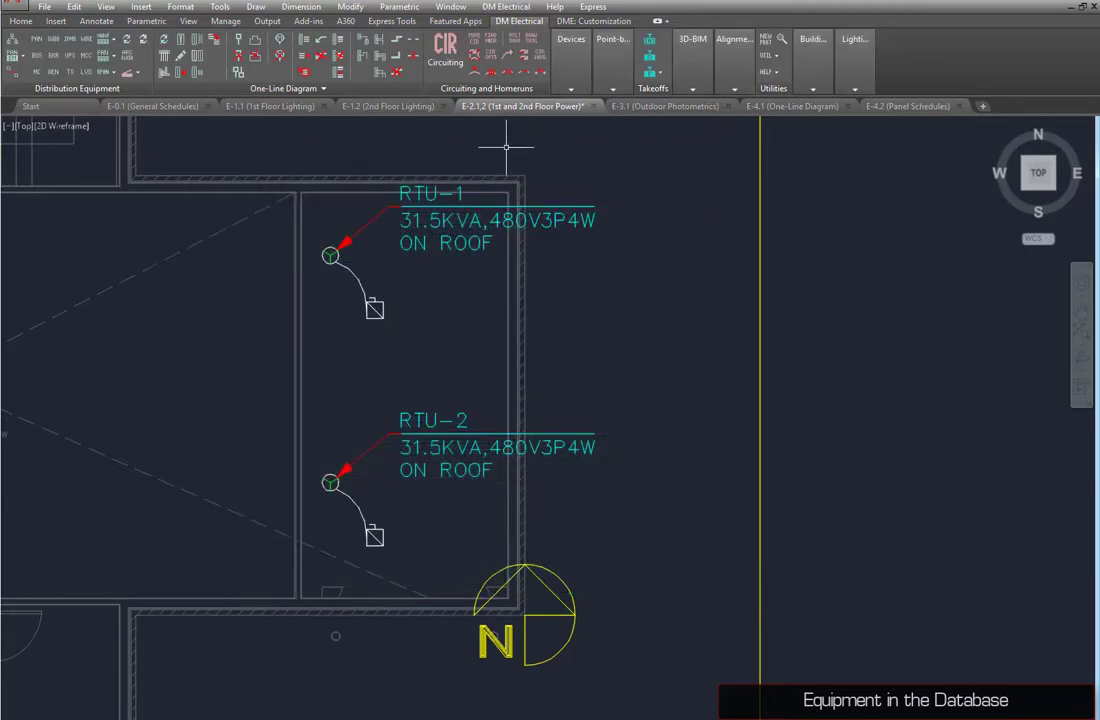
Open the database equipment RTU-3 and RTU-4 together for multiple editing
{"action": "left_click", "coordinate": [574, 85]}
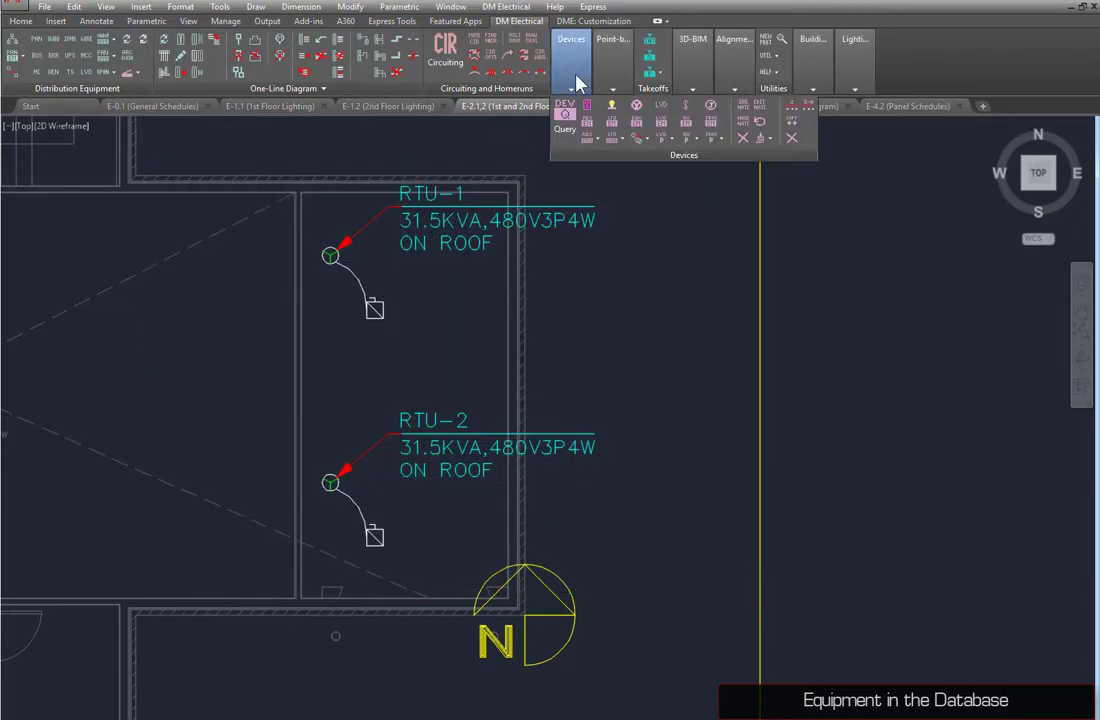
{"action": "left_click", "coordinate": [638, 128]}
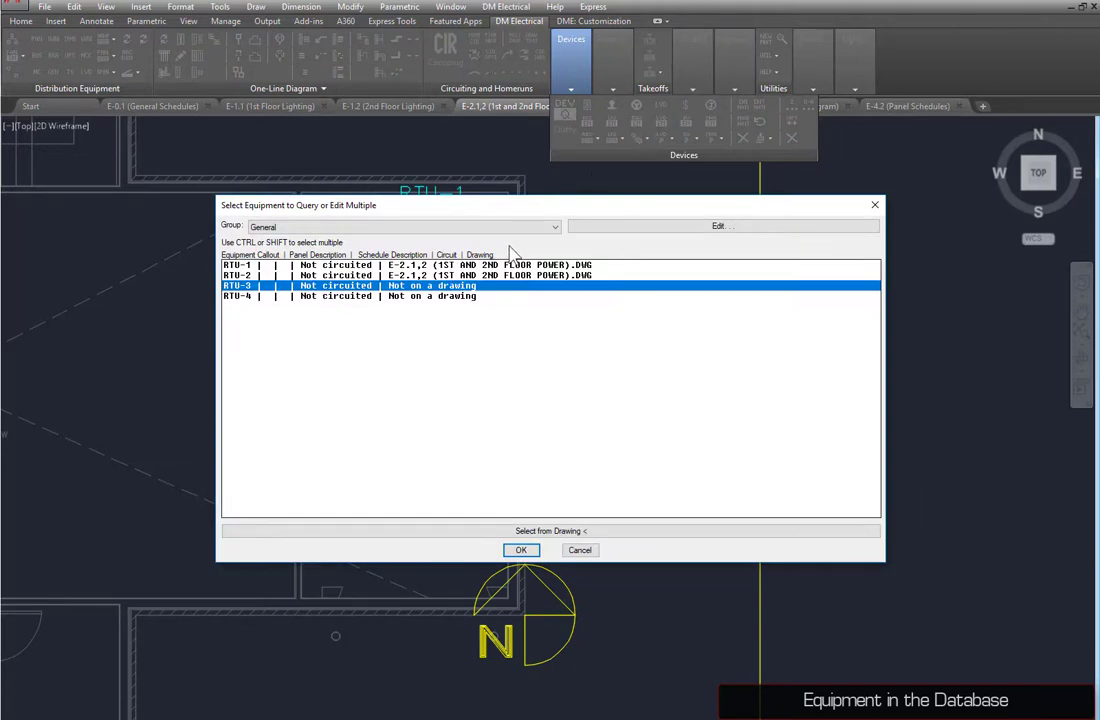
{"action": "left_click", "coordinate": [428, 296], "text": "shift"}
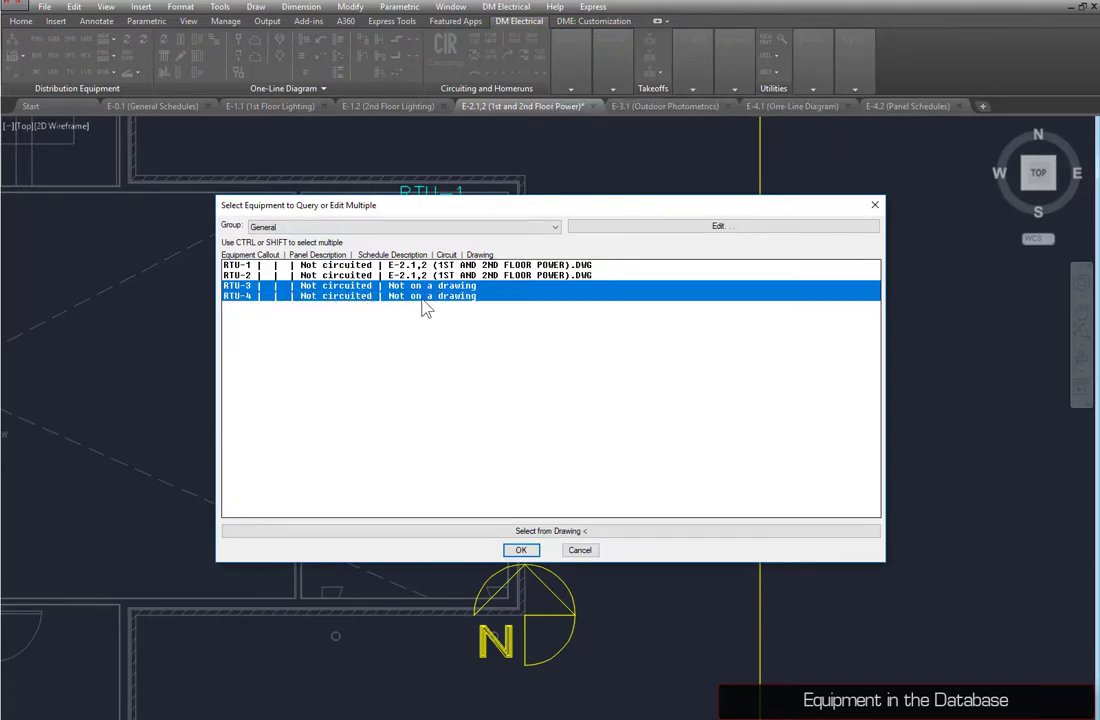
{"action": "left_click", "coordinate": [521, 550]}
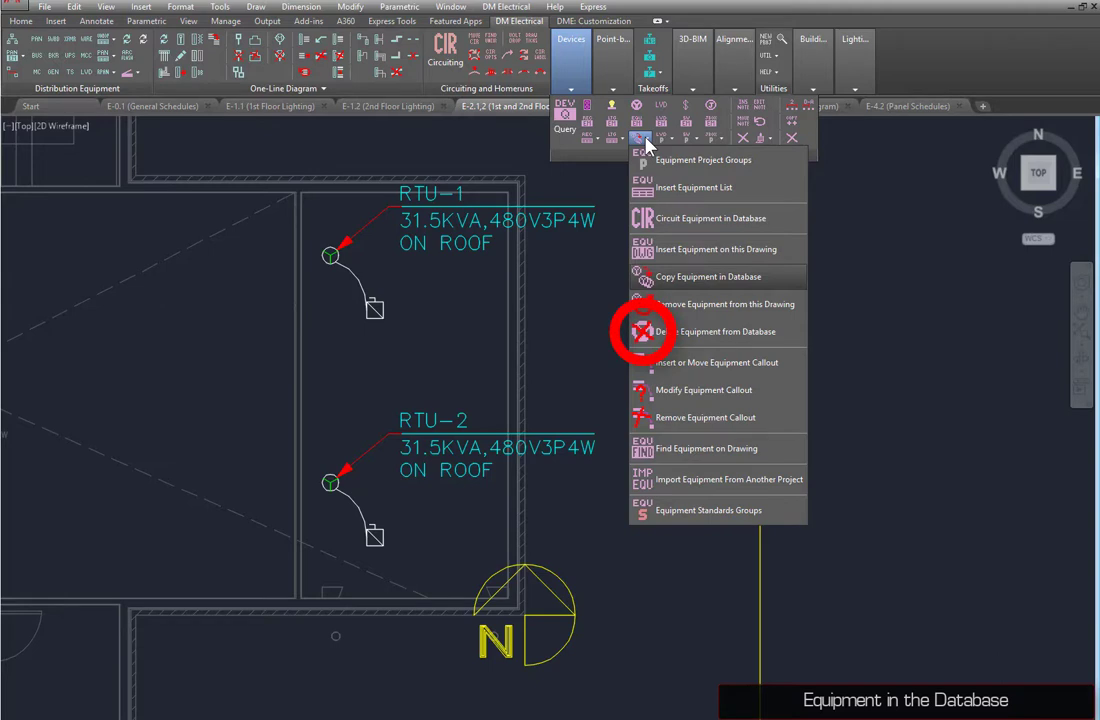
Delete the RTU-4 equipment from the database
{"action": "left_click", "coordinate": [680, 331]}
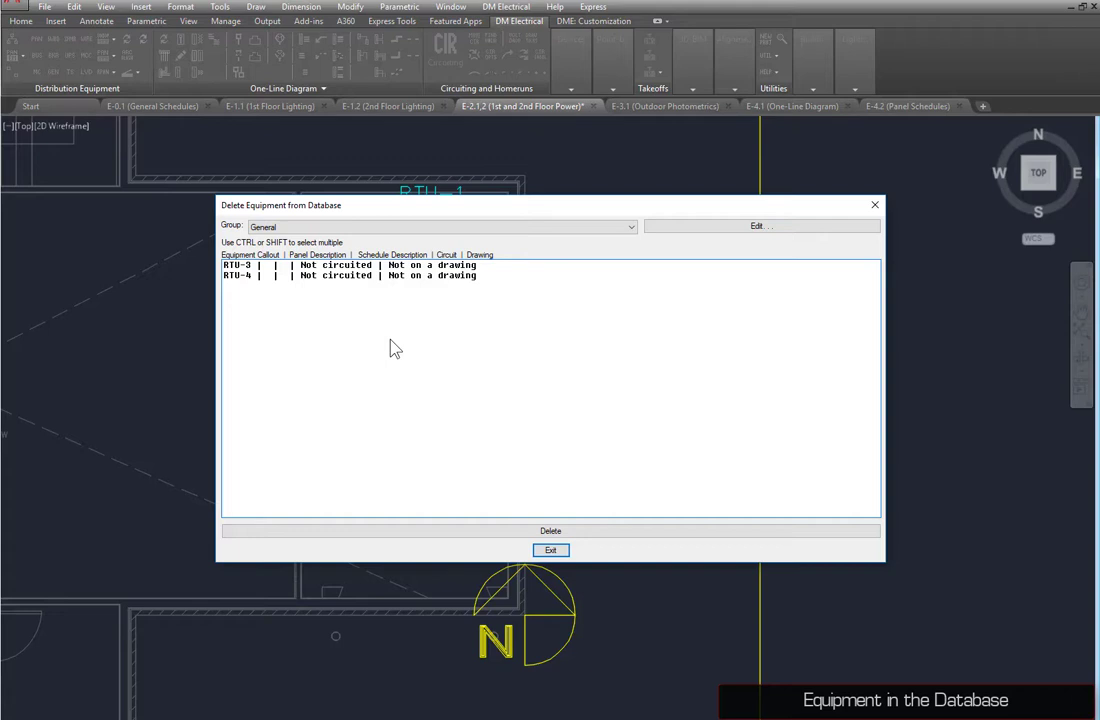
{"action": "left_click", "coordinate": [356, 276]}
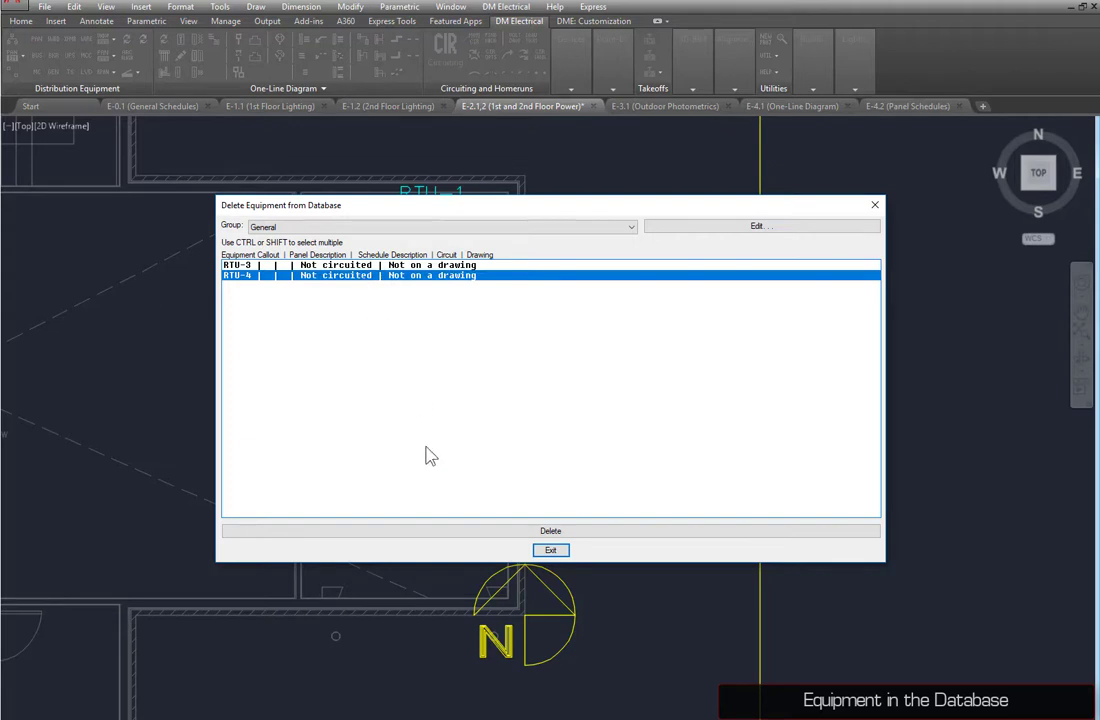
{"action": "left_click", "coordinate": [442, 530]}
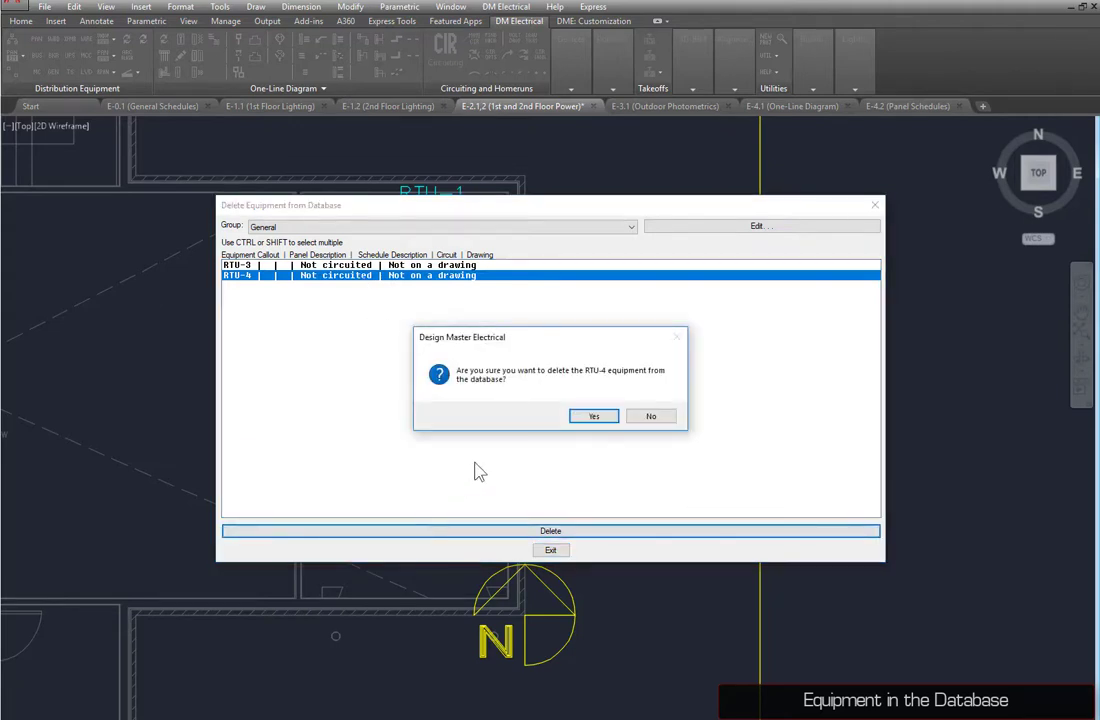
{"action": "left_click", "coordinate": [594, 416]}
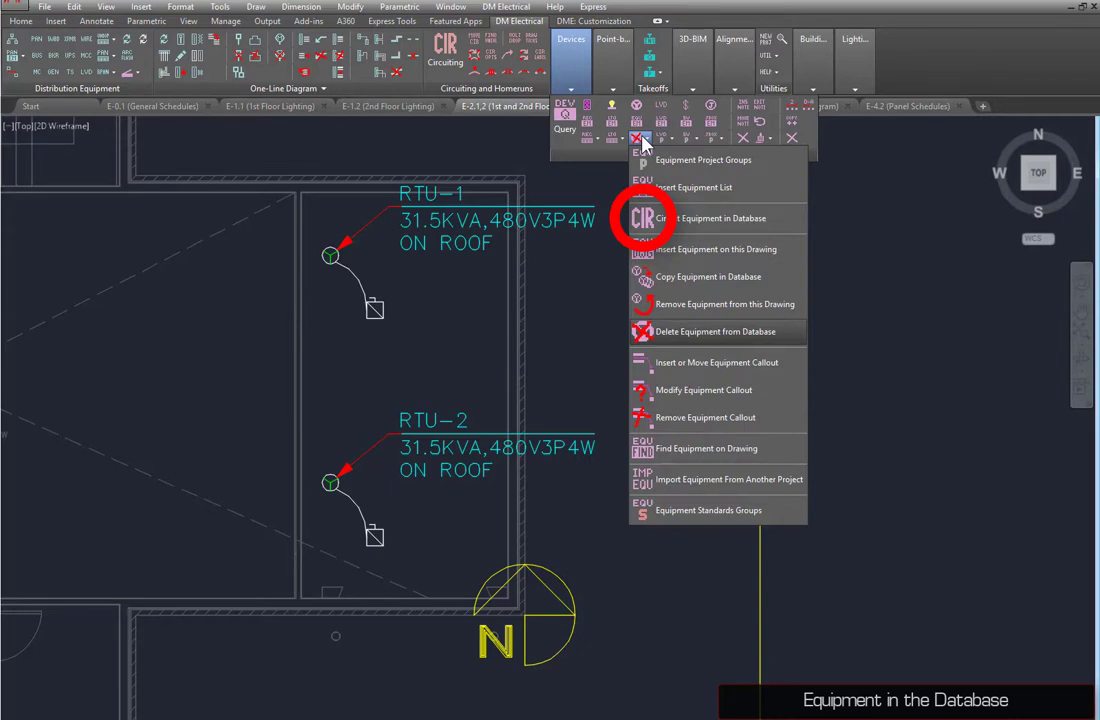
Circuit the database equipment RTU-3 to panel H1, starting at circuit 7
{"action": "left_click", "coordinate": [690, 220]}
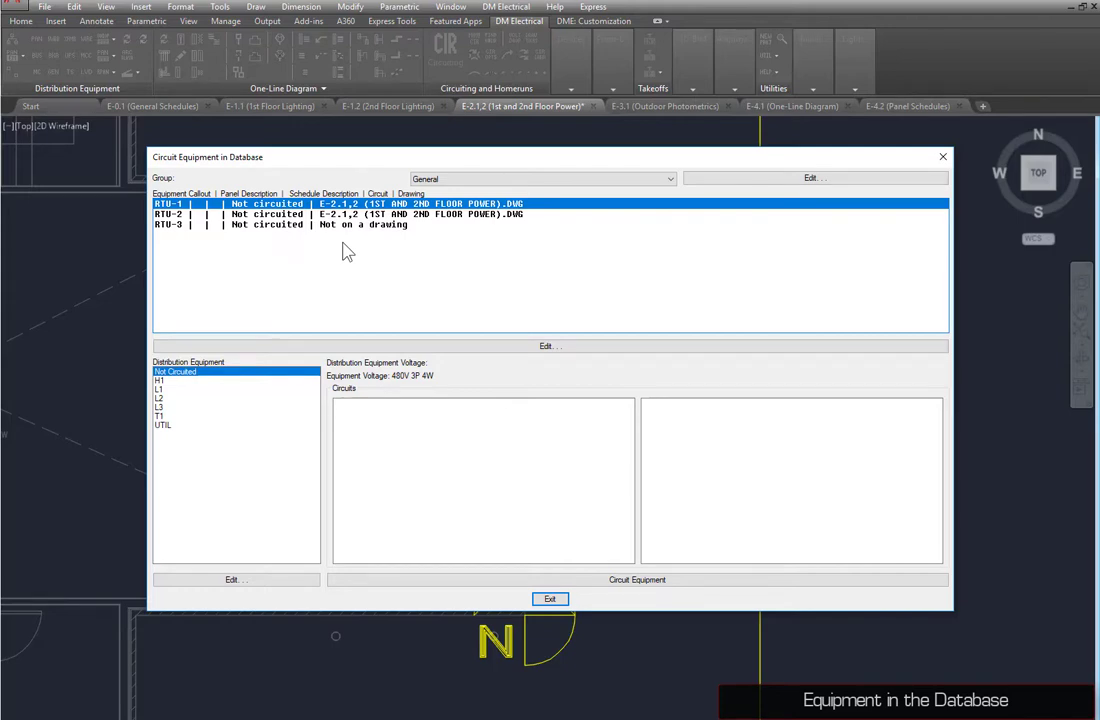
{"action": "left_click", "coordinate": [357, 274]}
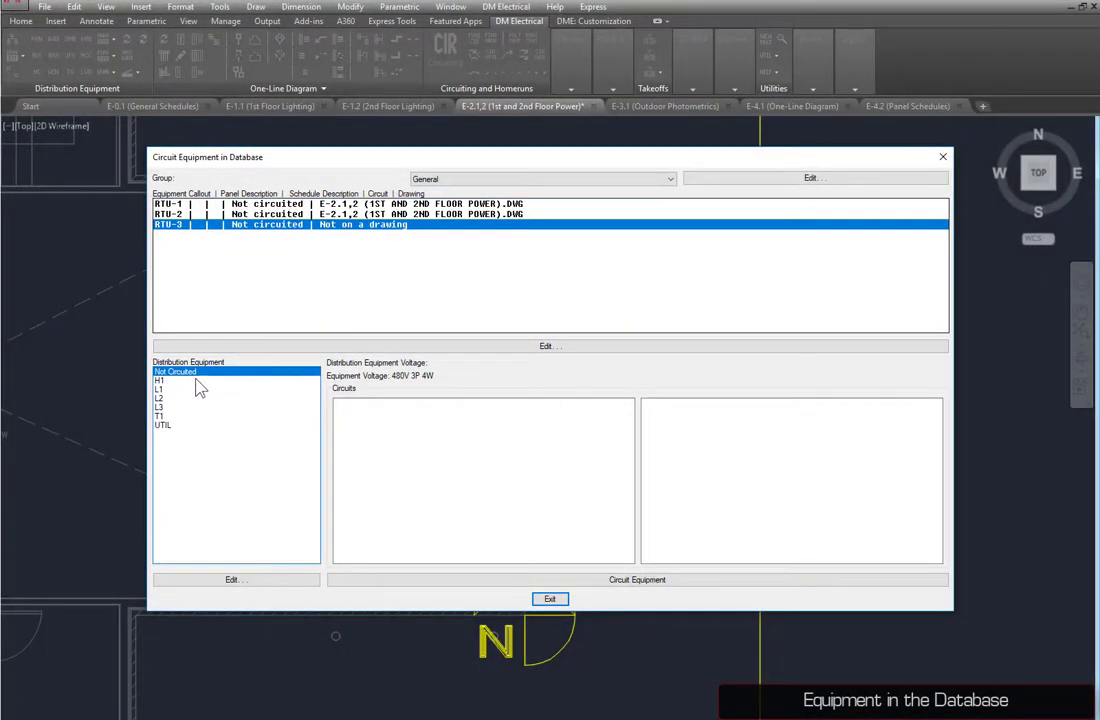
{"action": "left_click", "coordinate": [190, 381]}
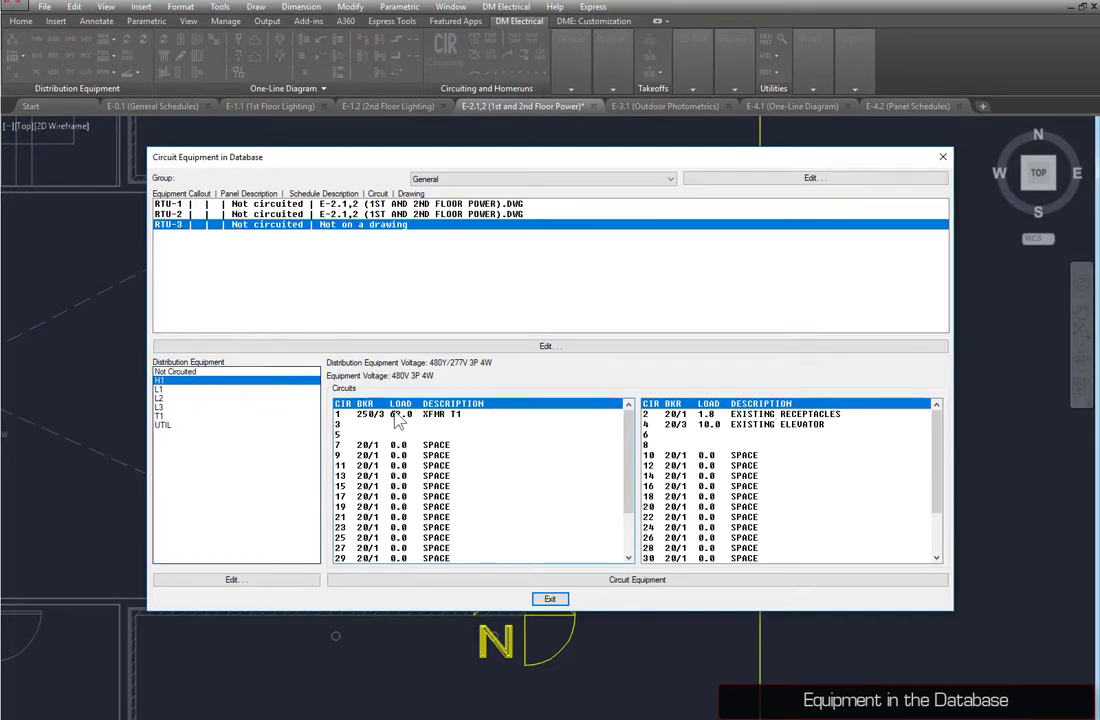
{"action": "left_click", "coordinate": [395, 446]}
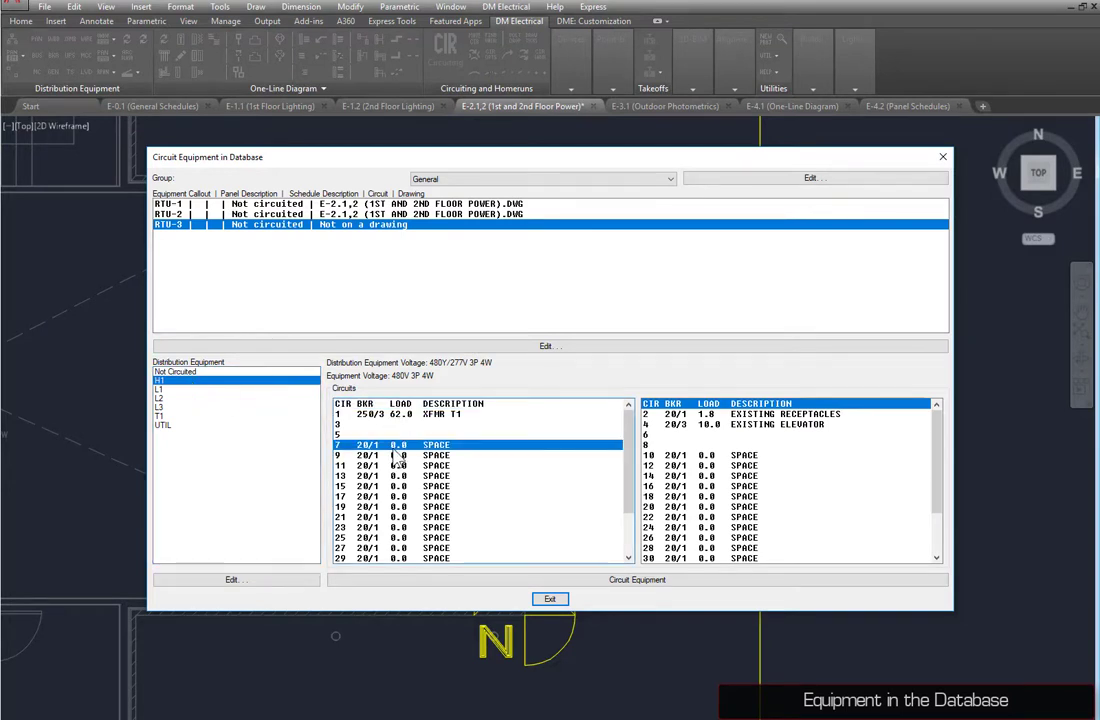
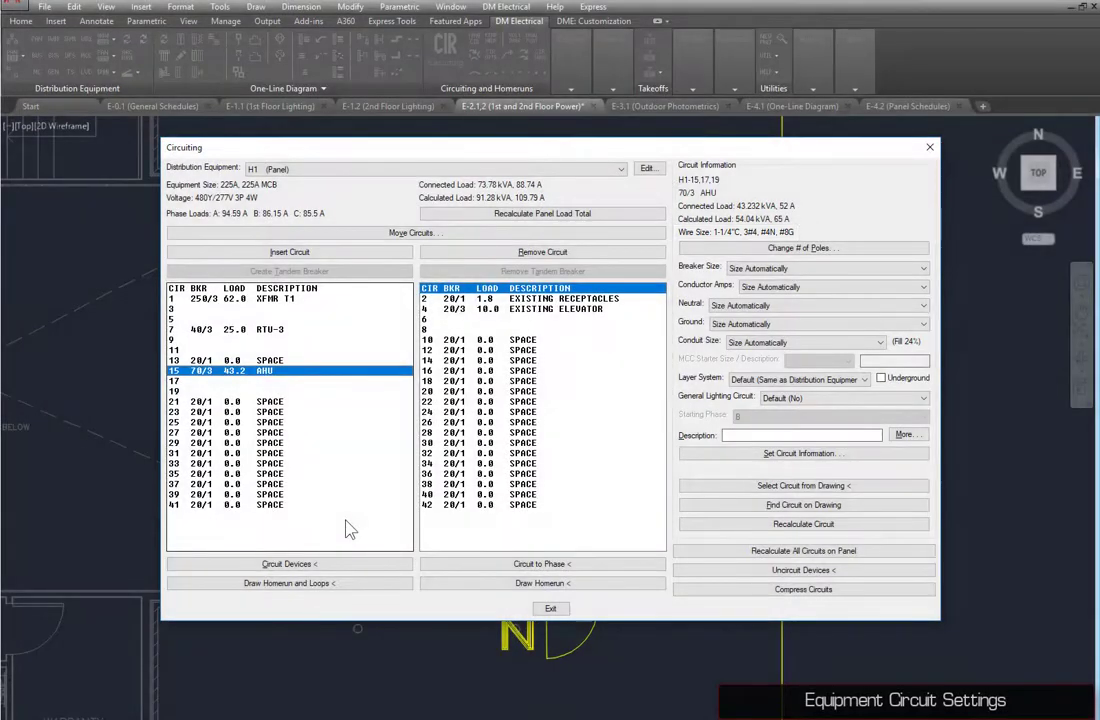
Query the AHU equipment on the power plan and set its MCA to 100 and MOCP to 40
{"action": "left_click", "coordinate": [549, 607]}
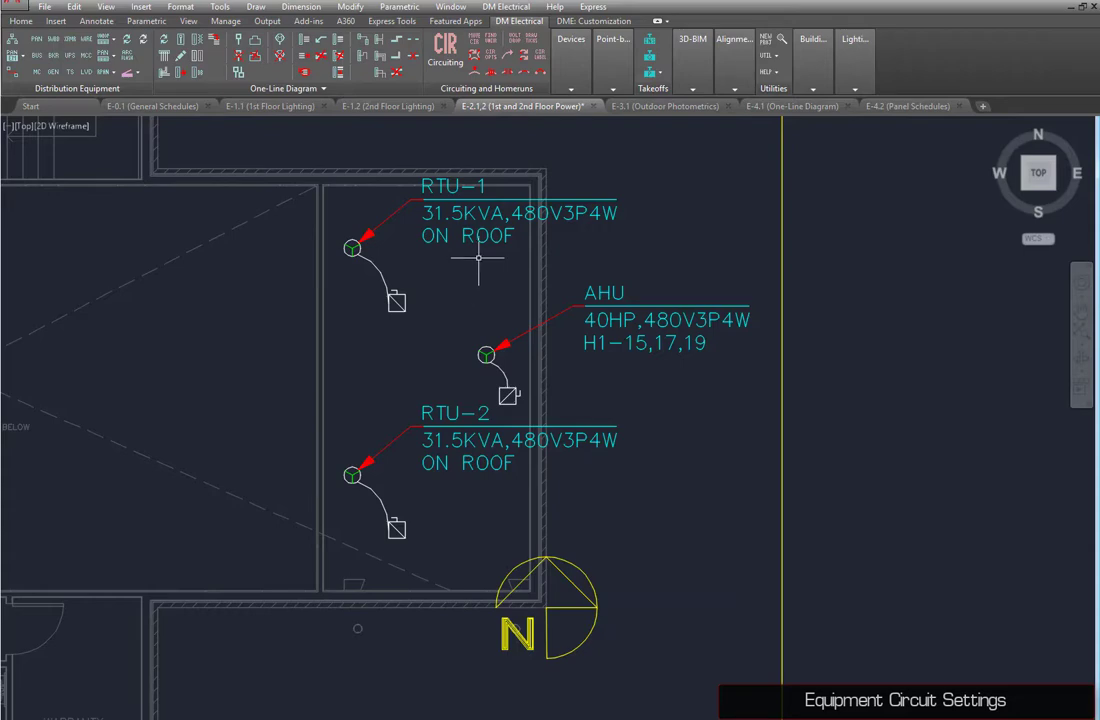
{"action": "left_click", "coordinate": [571, 50]}
{"action": "left_click", "coordinate": [565, 117]}
{"action": "left_click", "coordinate": [490, 352]}
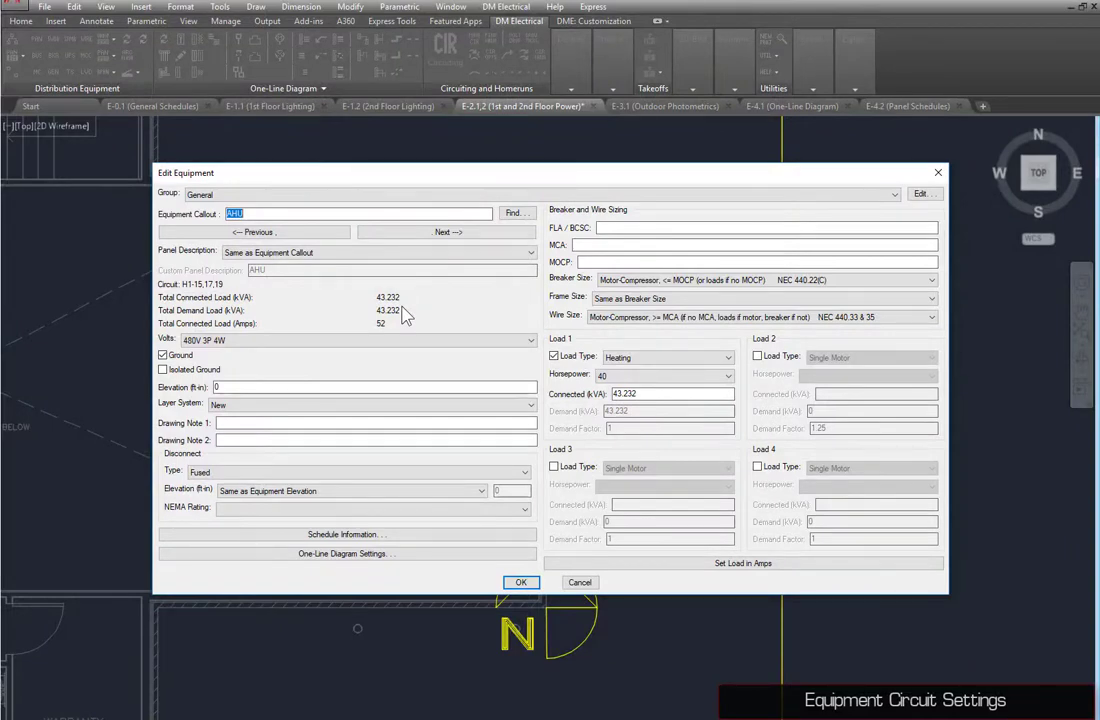
{"action": "left_click", "coordinate": [600, 244]}
{"action": "type", "text": "100"}
{"action": "left_click", "coordinate": [600, 261]}
{"action": "type", "text": "40"}
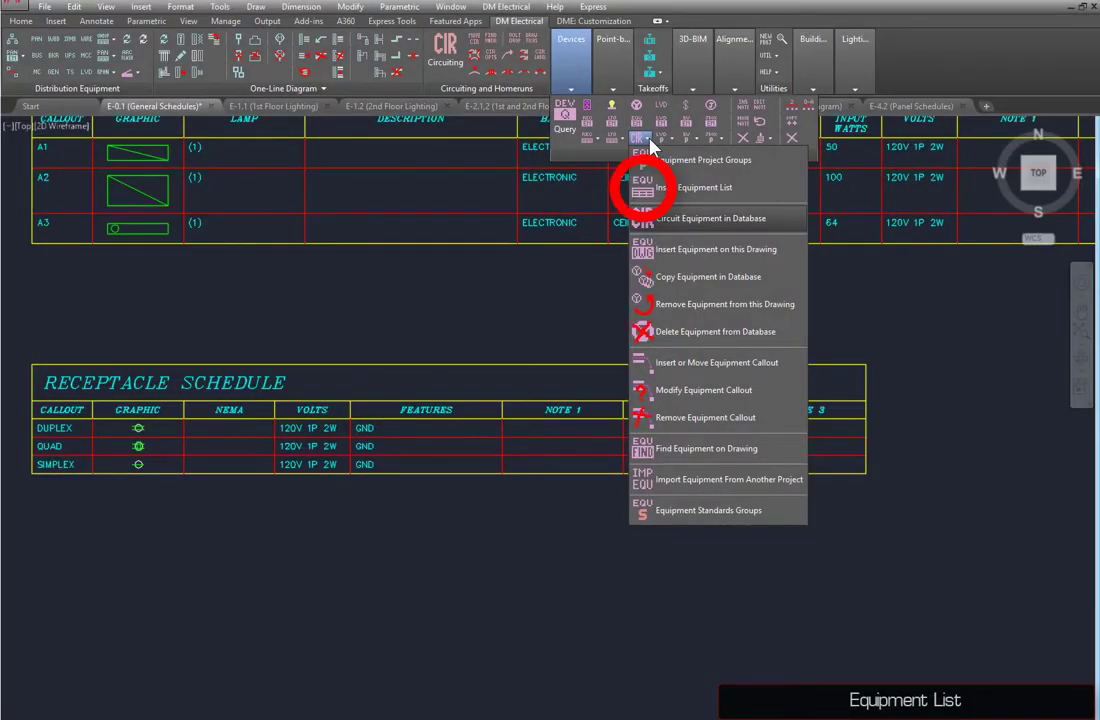
Insert the General group's equipment list sorted by callout, placing it below the receptacle schedule
{"action": "left_click", "coordinate": [690, 188]}
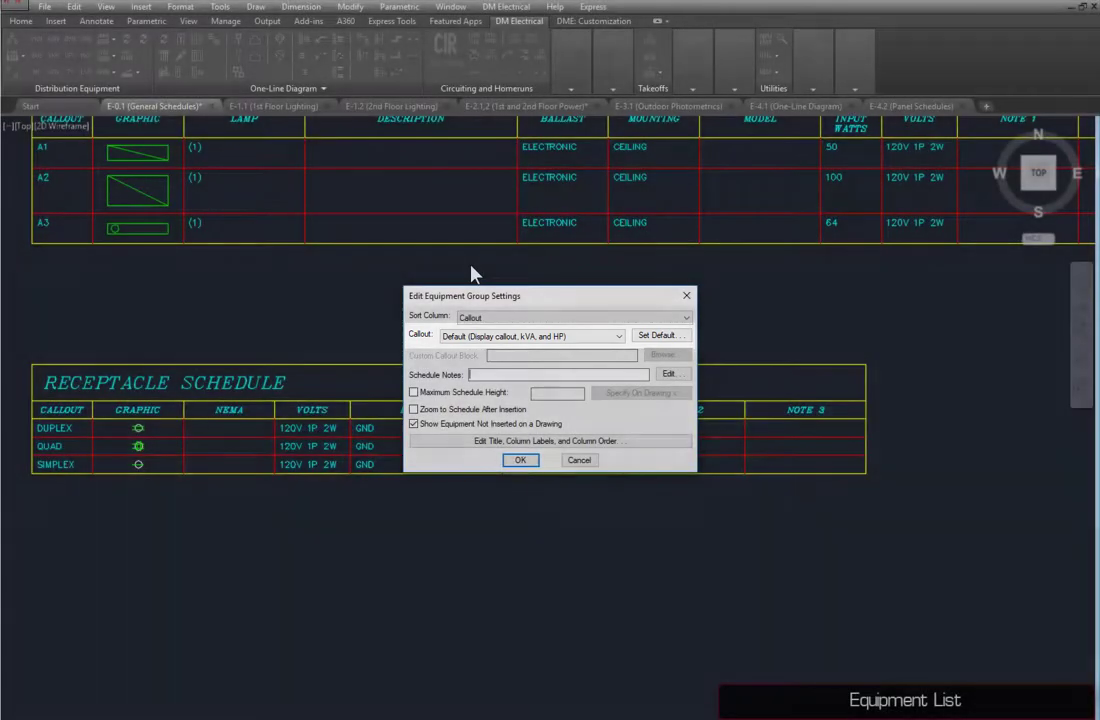
{"action": "left_click", "coordinate": [520, 460]}
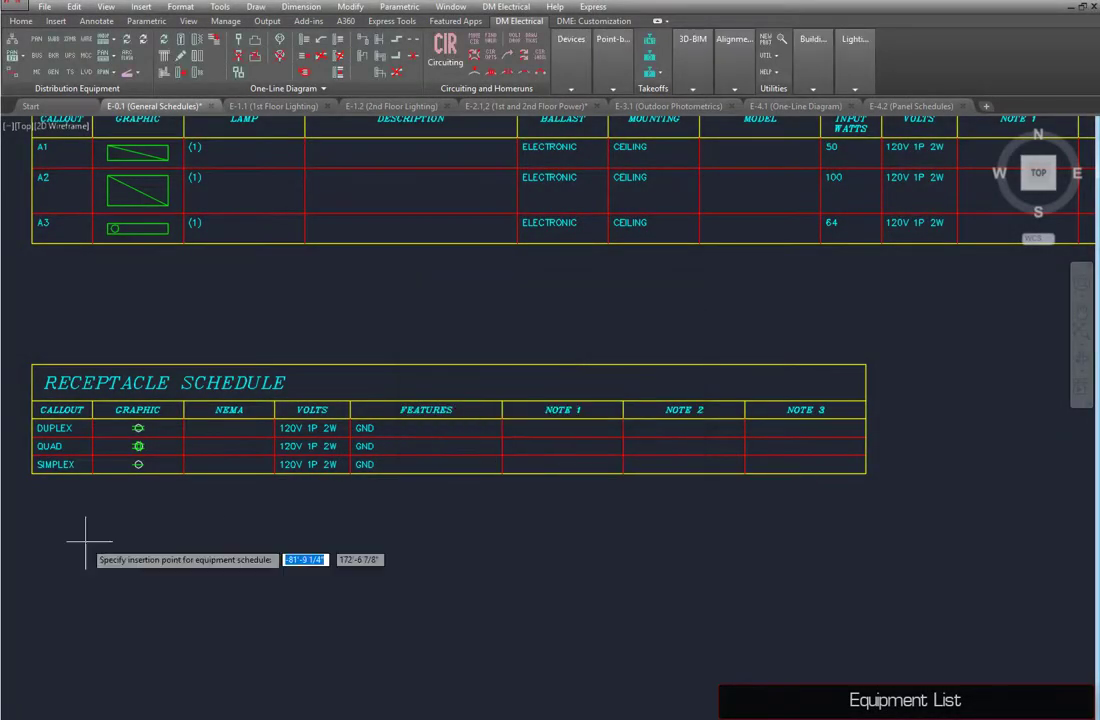
{"action": "left_click", "coordinate": [33, 535]}
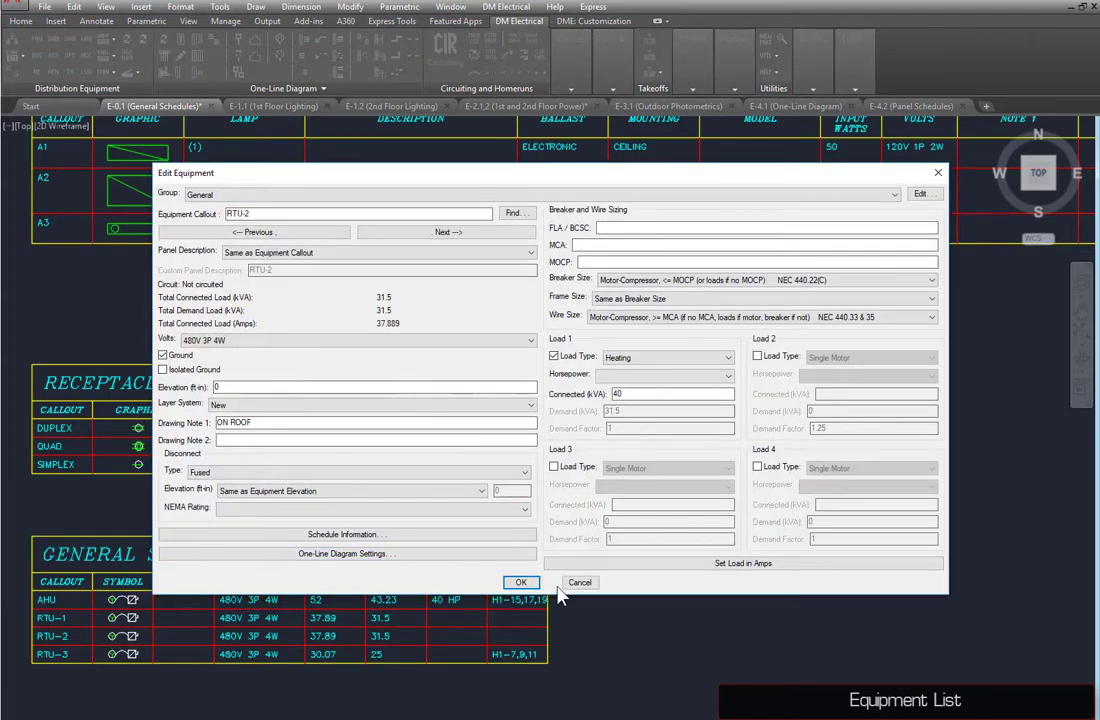
Save RTU-2 with a 40 kVA Load 1 connected value and rerun the General equipment list to update the schedule
{"action": "left_click", "coordinate": [520, 582]}
{"action": "left_click", "coordinate": [571, 88]}
{"action": "left_click", "coordinate": [547, 114]}
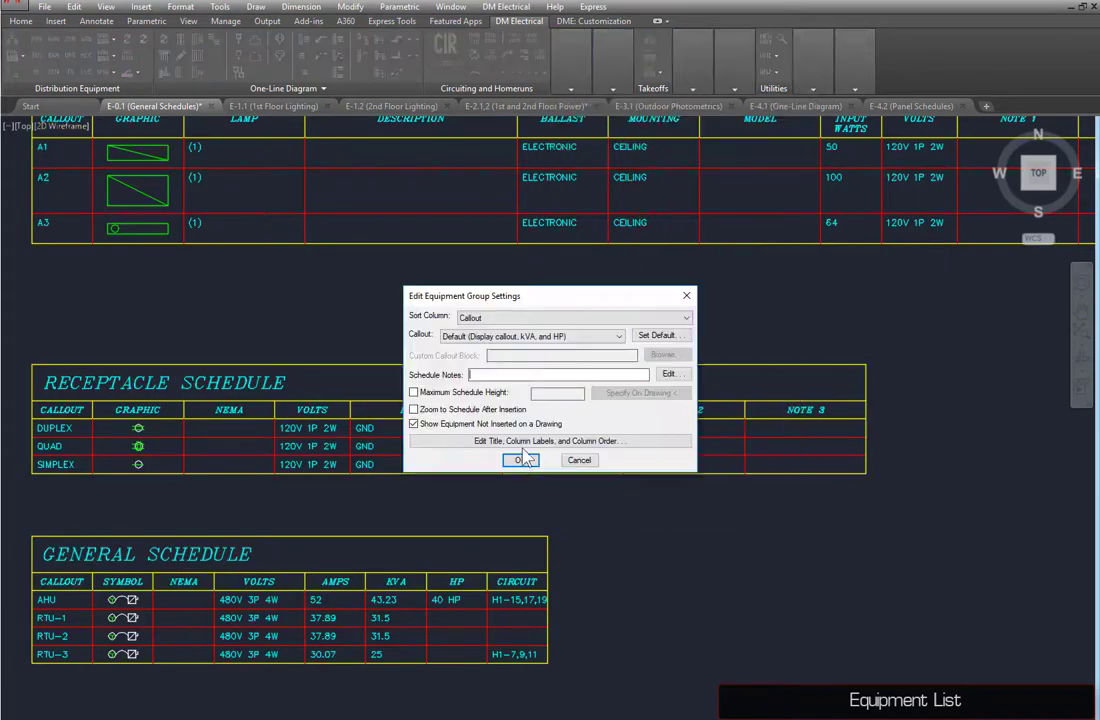
Relabel the General equipment schedule's Symbol column as GRAPHIC and accept the group settings
{"action": "left_click", "coordinate": [510, 443]}
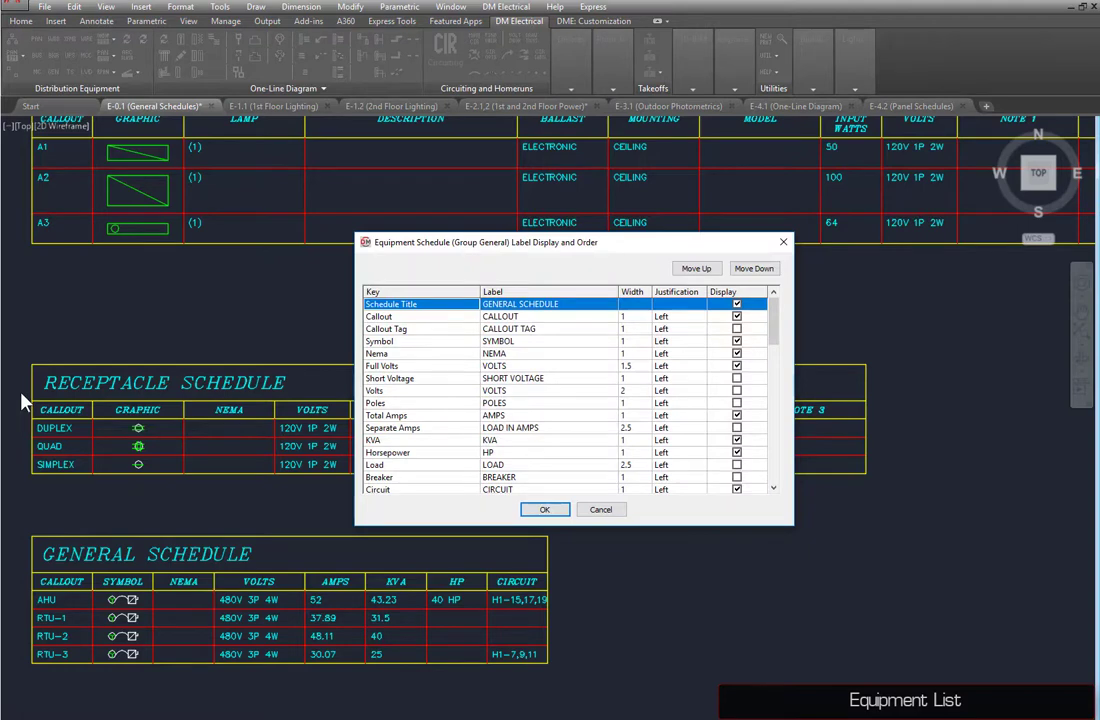
{"action": "left_click", "coordinate": [538, 341]}
{"action": "left_click", "coordinate": [538, 341]}
{"action": "type", "text": "GRAPHIC"}
{"action": "key", "text": "Return"}
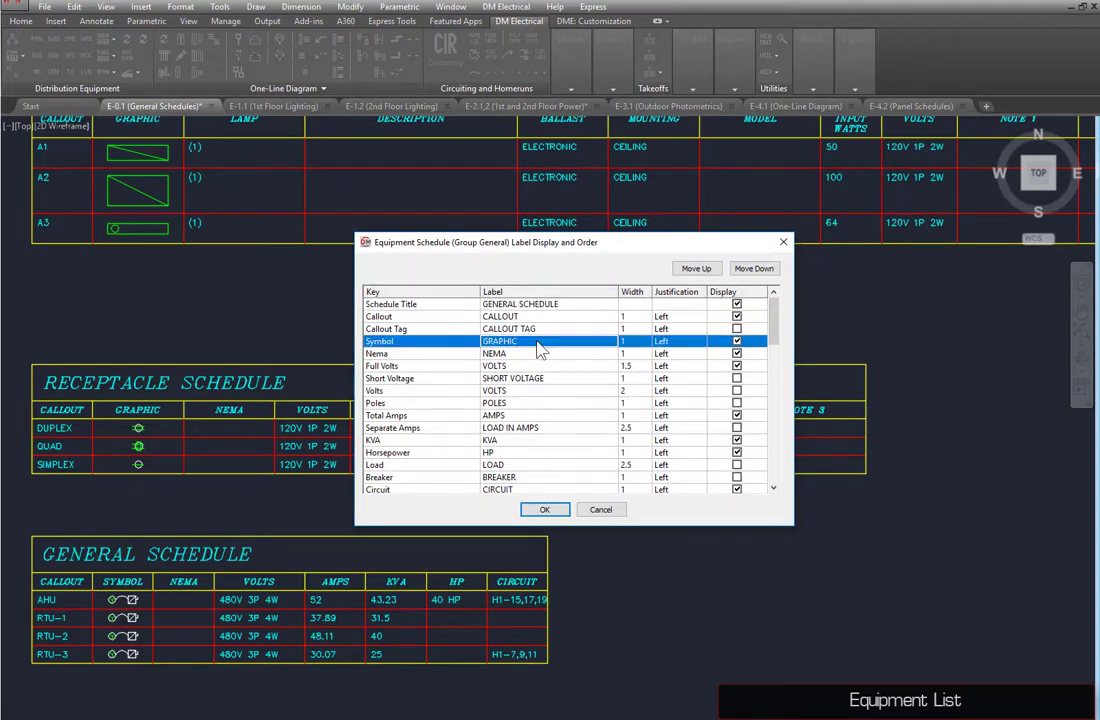
{"action": "scroll", "coordinate": [545, 355], "scroll_direction": "down", "scroll_amount": 3}
{"action": "left_click", "coordinate": [700, 416]}
{"action": "left_click", "coordinate": [545, 509]}
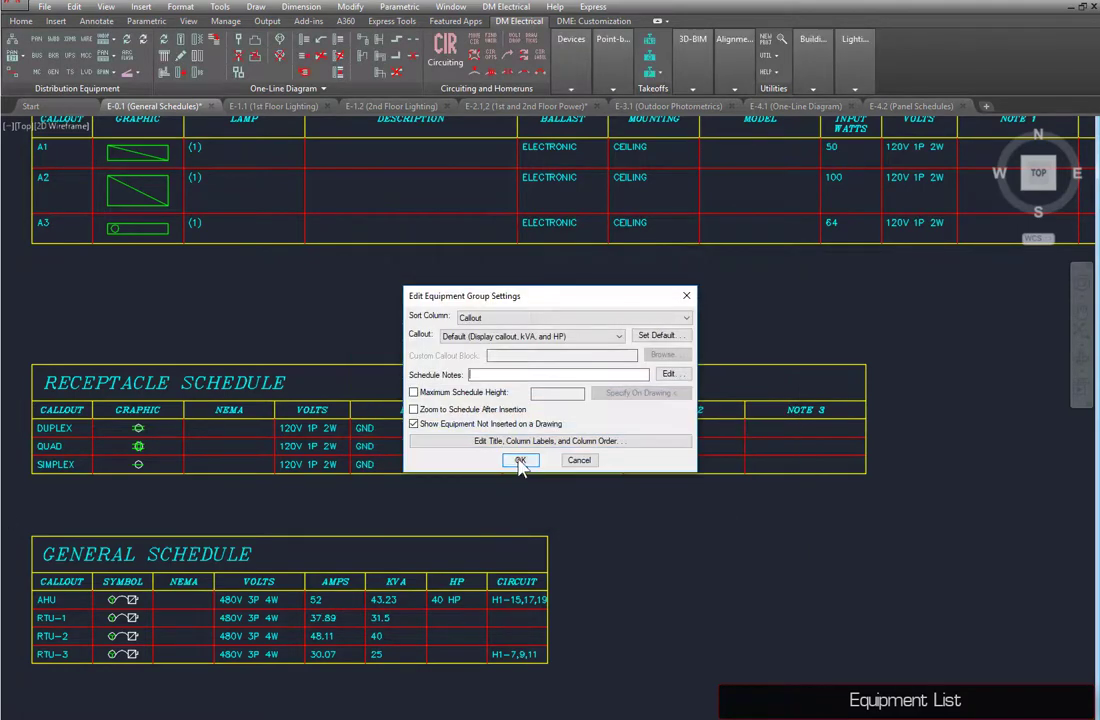
{"action": "left_click", "coordinate": [520, 461]}
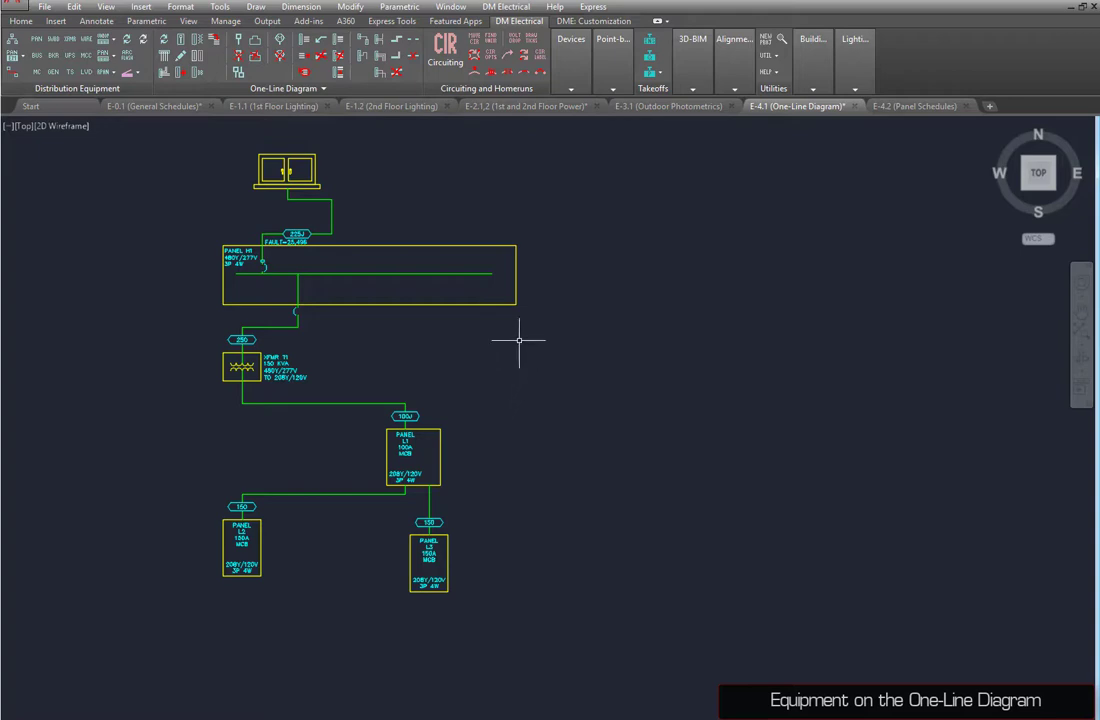
Edit AHU and RTU-3 together so that Show on One-Line Diagram is set to Yes
{"action": "mouse_move", "coordinate": [577, 72]}
{"action": "left_click", "coordinate": [631, 122]}
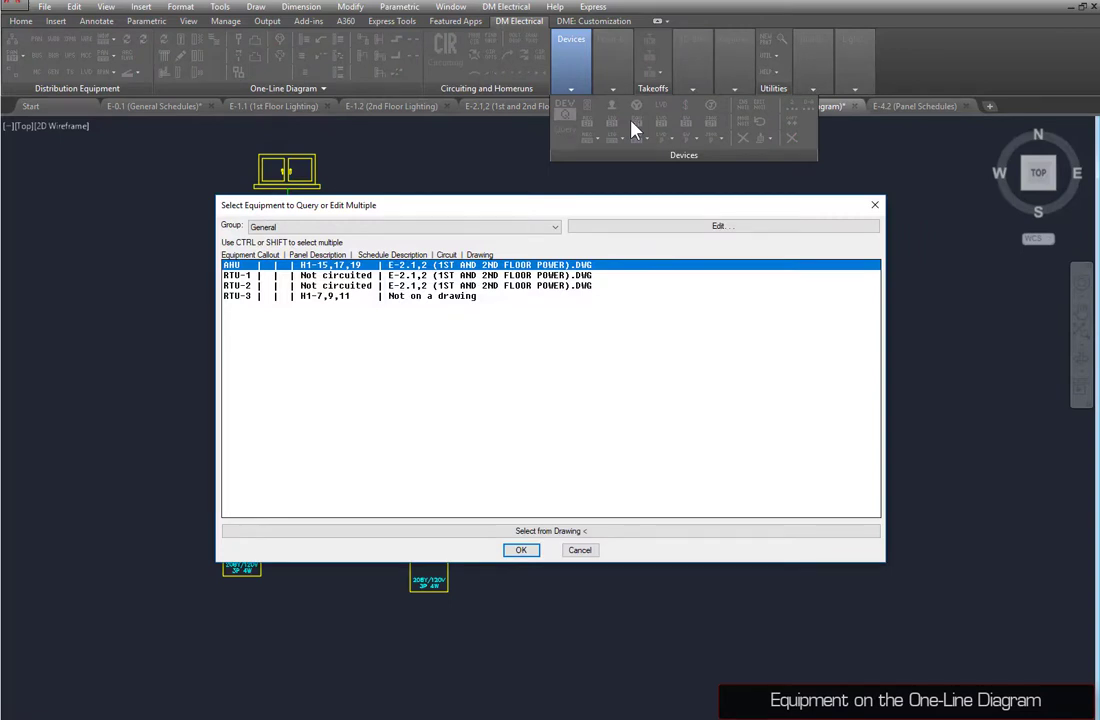
{"action": "left_click", "coordinate": [361, 296], "text": "ctrl"}
{"action": "key", "text": "Return"}
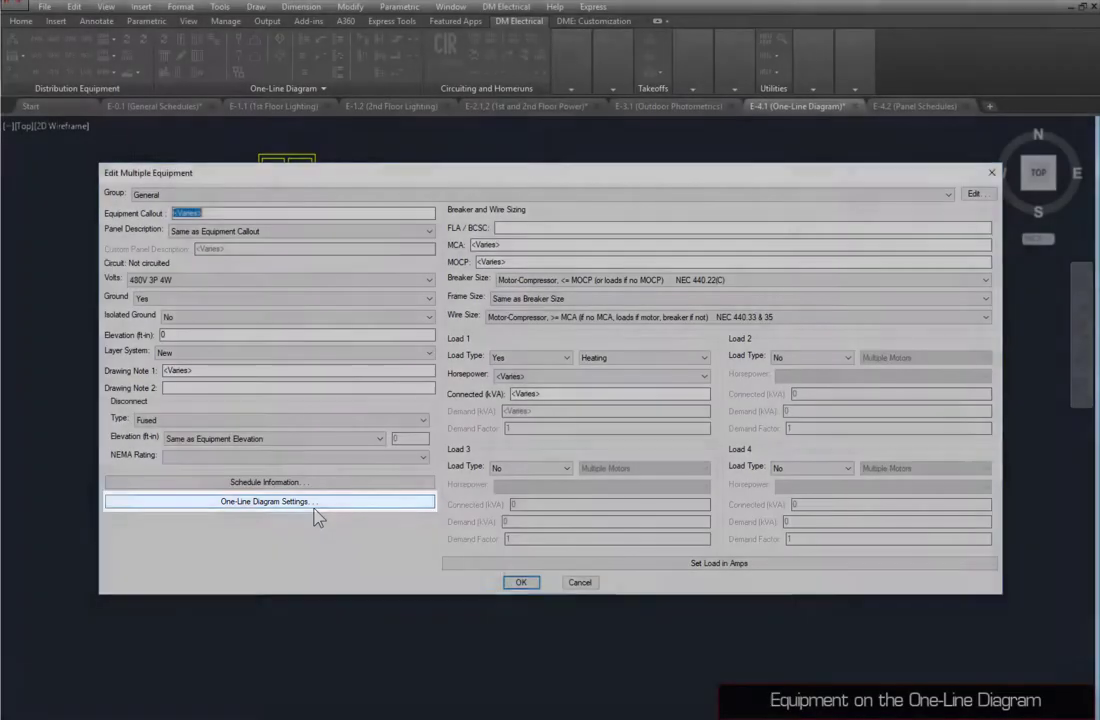
{"action": "left_click", "coordinate": [310, 503]}
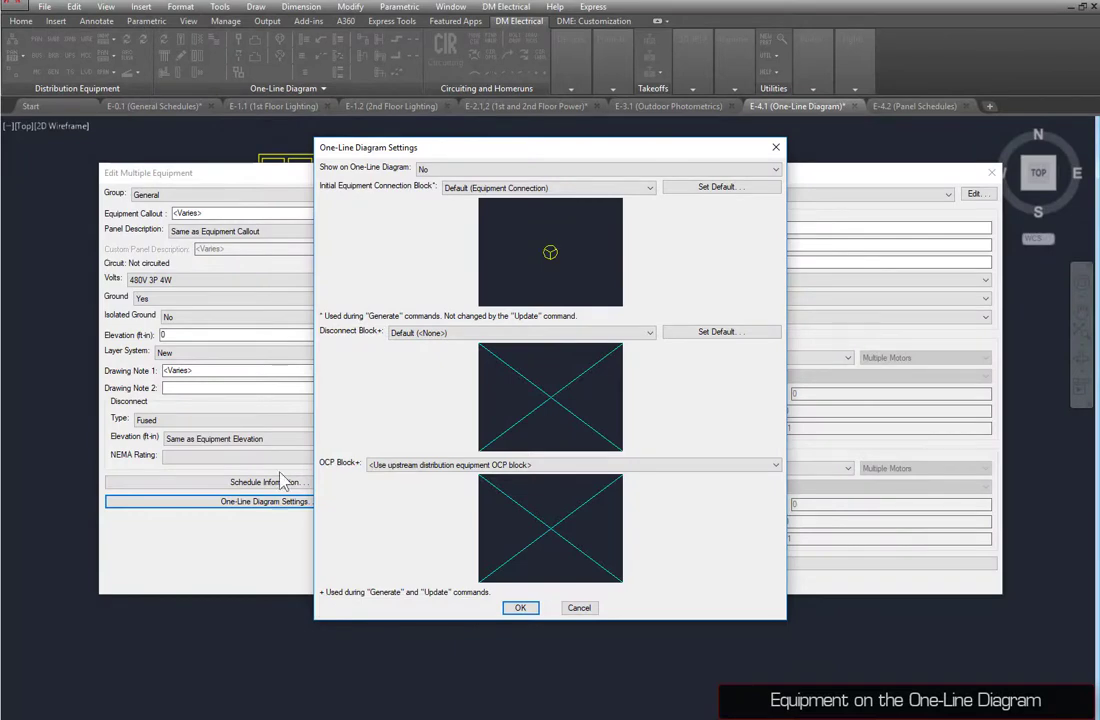
{"action": "left_click", "coordinate": [450, 169]}
{"action": "left_click", "coordinate": [470, 182]}
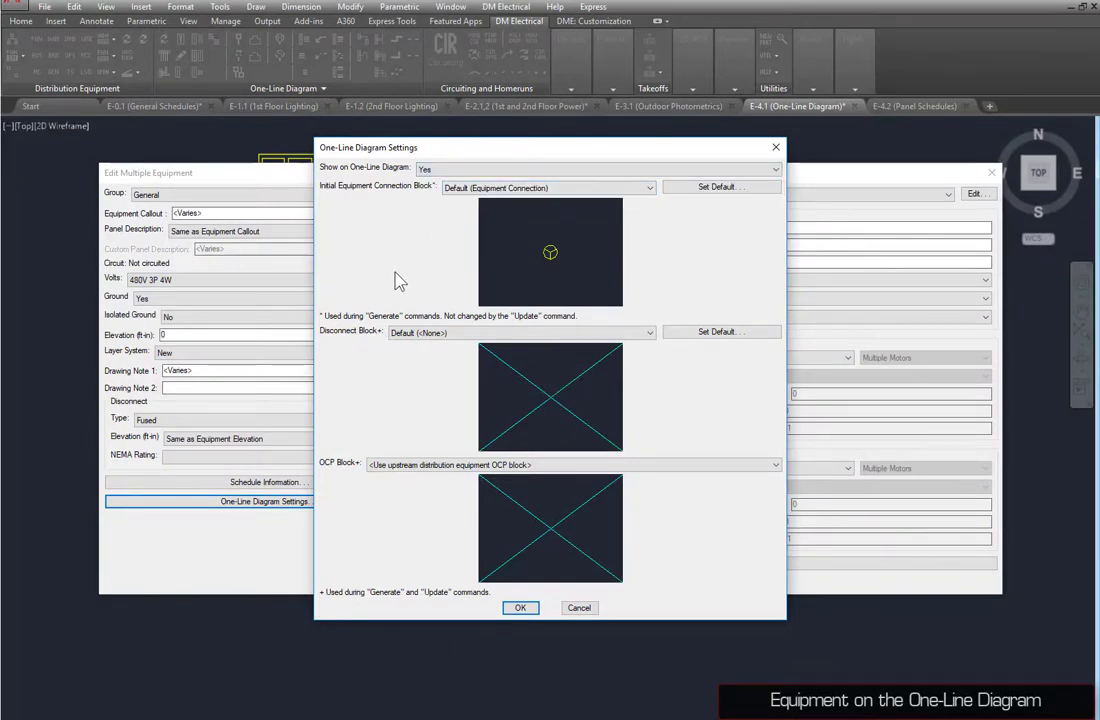
{"action": "left_click", "coordinate": [519, 608]}
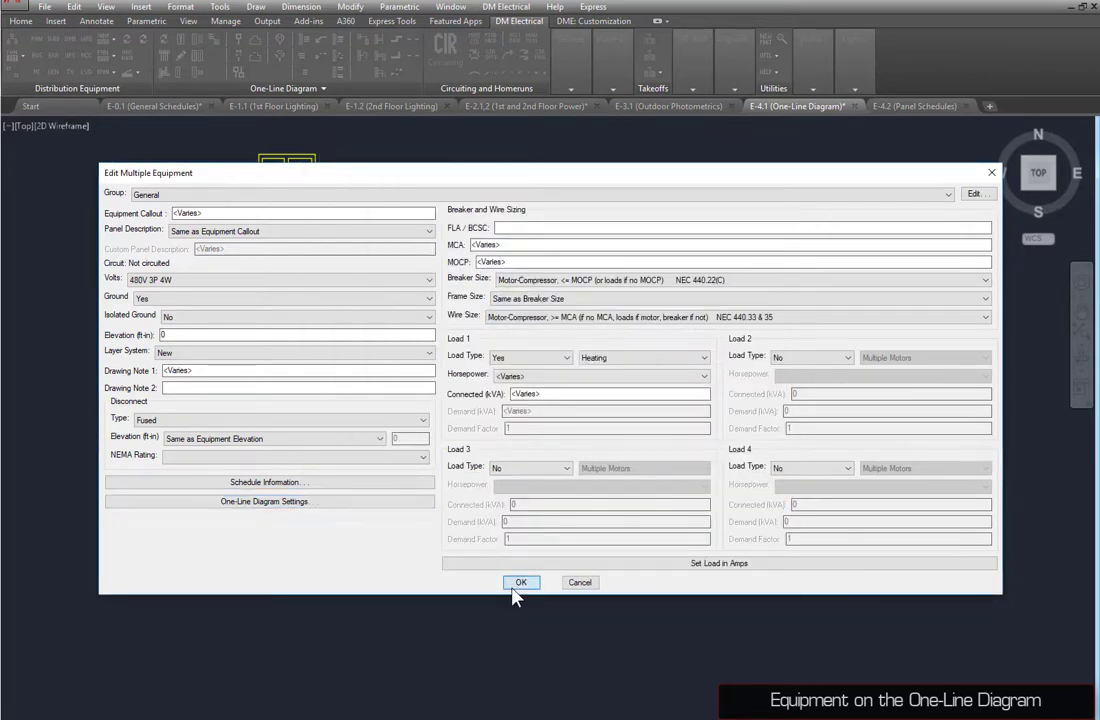
{"action": "left_click", "coordinate": [518, 583]}
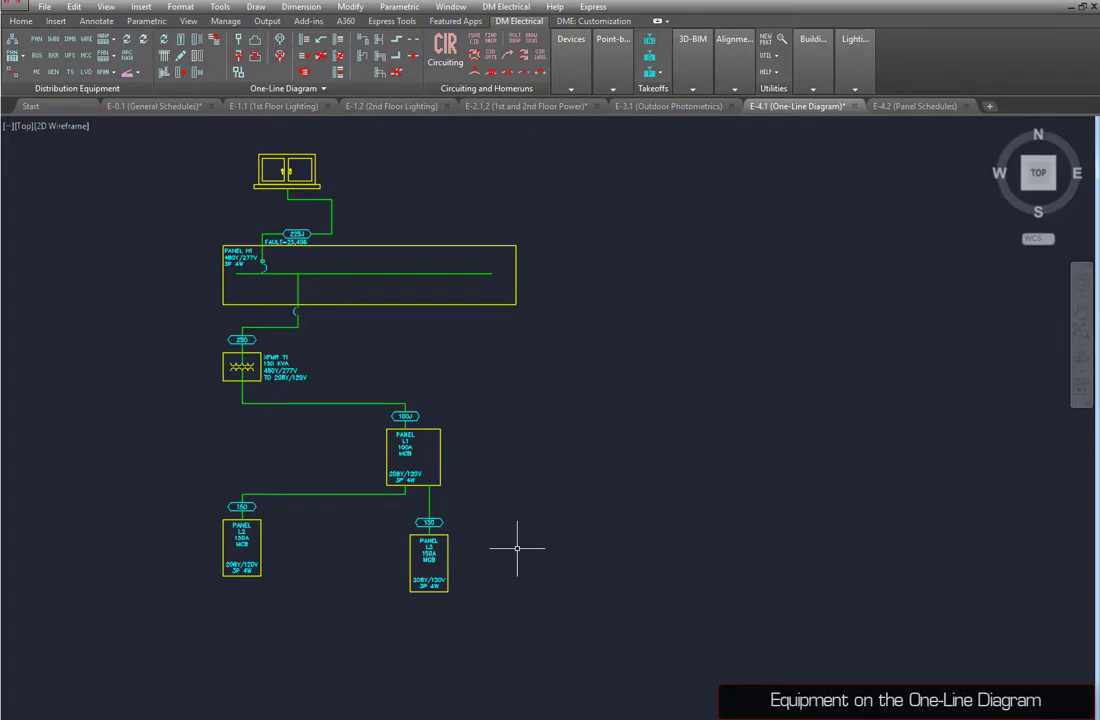
Insert the AHU branch circuit equipment on the one-line diagram below panel H1 with the default Equipment Connection block
{"action": "left_click", "coordinate": [180, 42]}
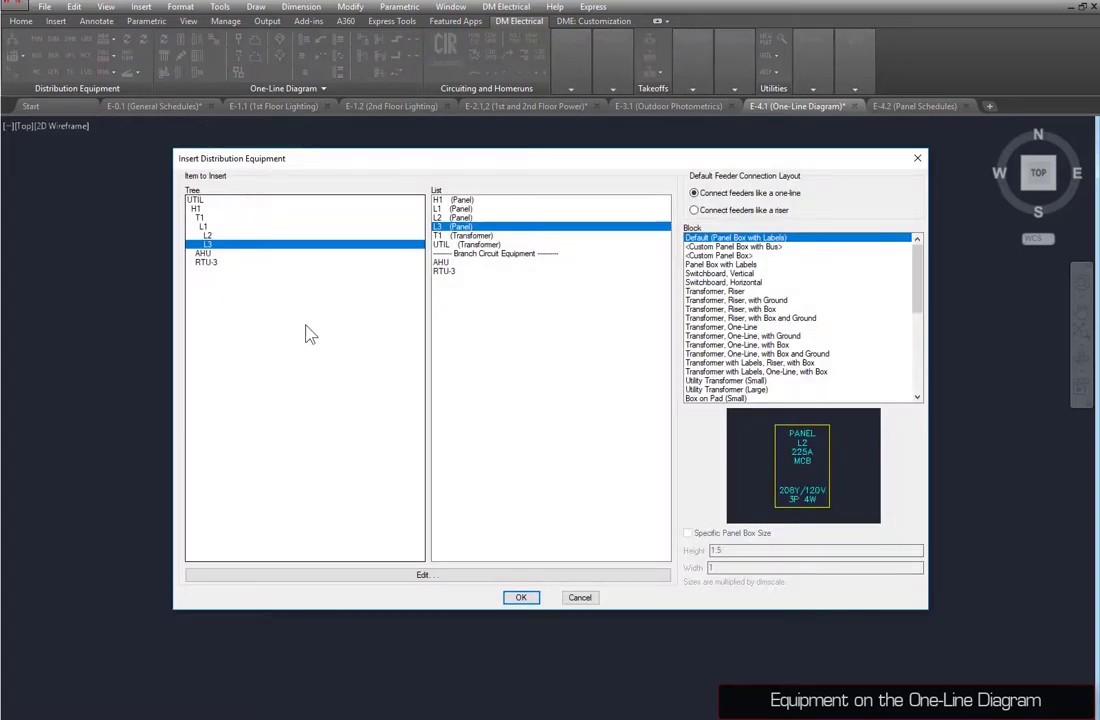
{"action": "key", "text": "Down"}
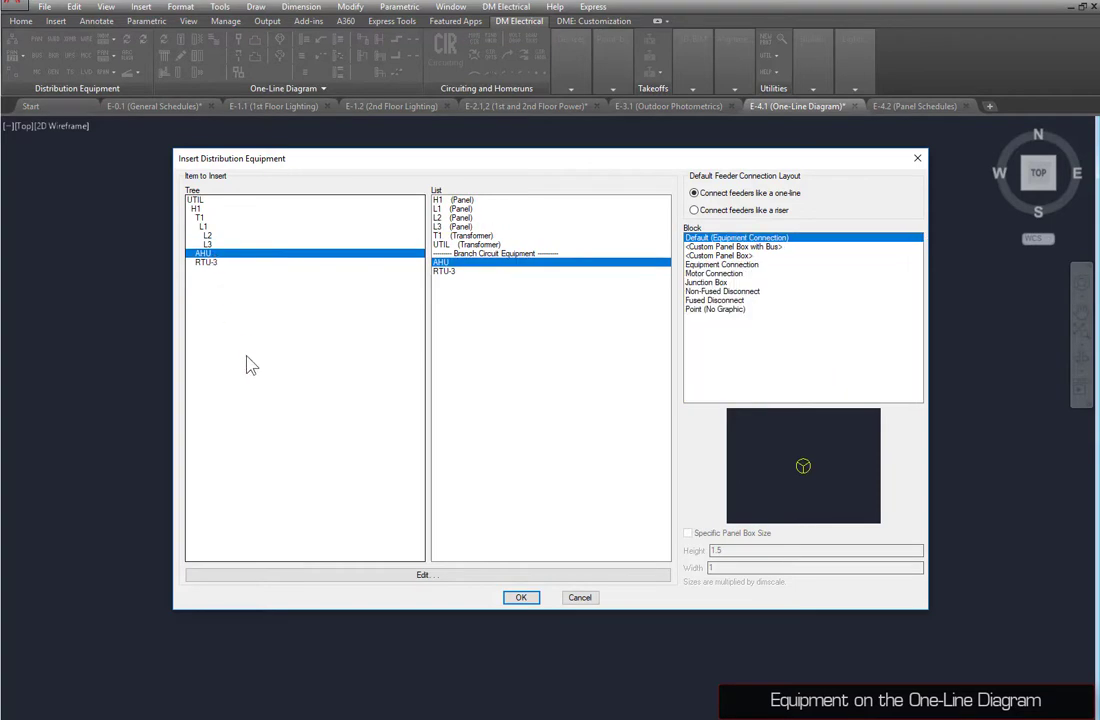
{"action": "left_click", "coordinate": [519, 598]}
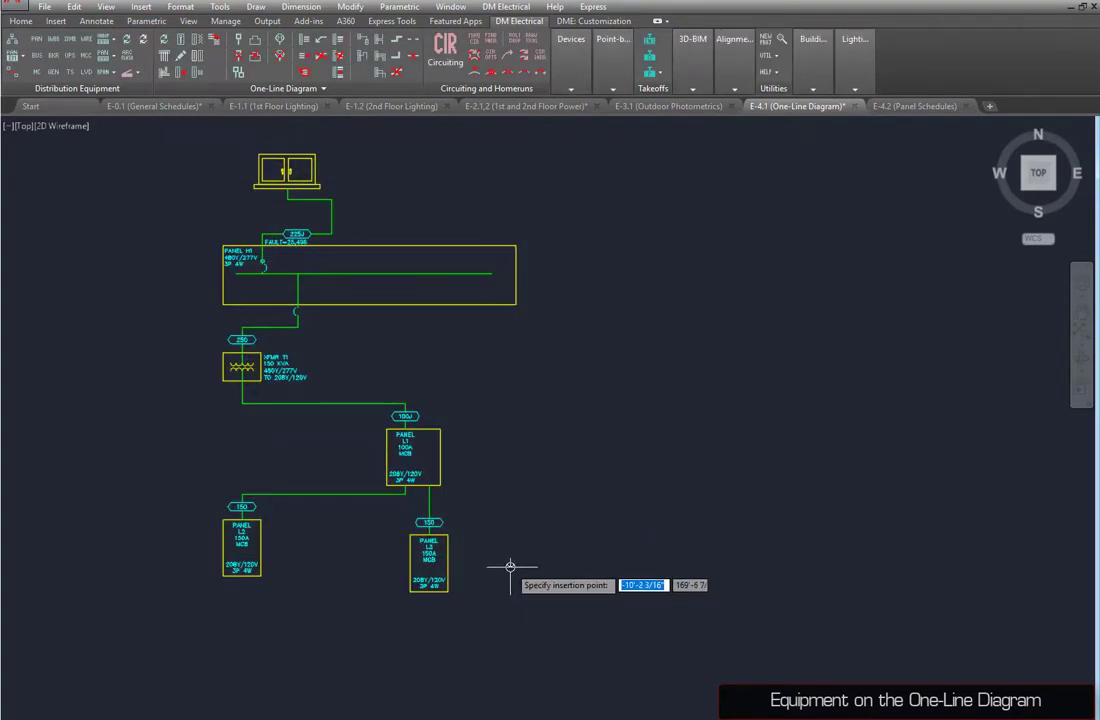
{"action": "left_click", "coordinate": [351, 340]}
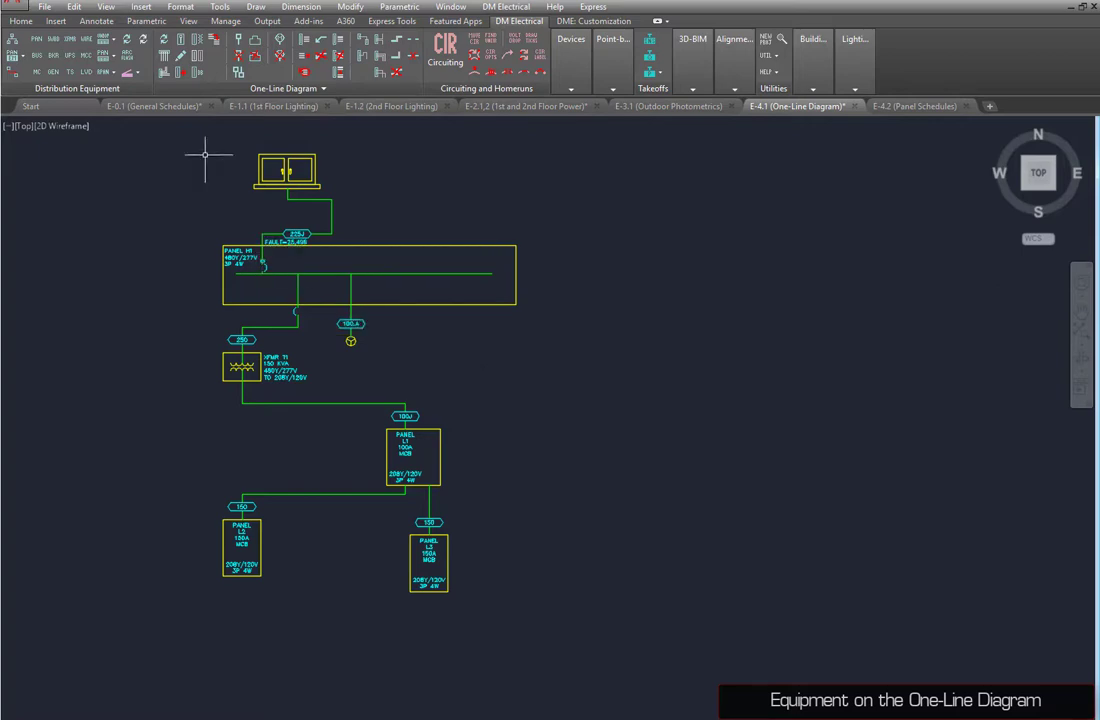
{"action": "left_click", "coordinate": [145, 58]}
{"action": "left_click", "coordinate": [521, 600]}
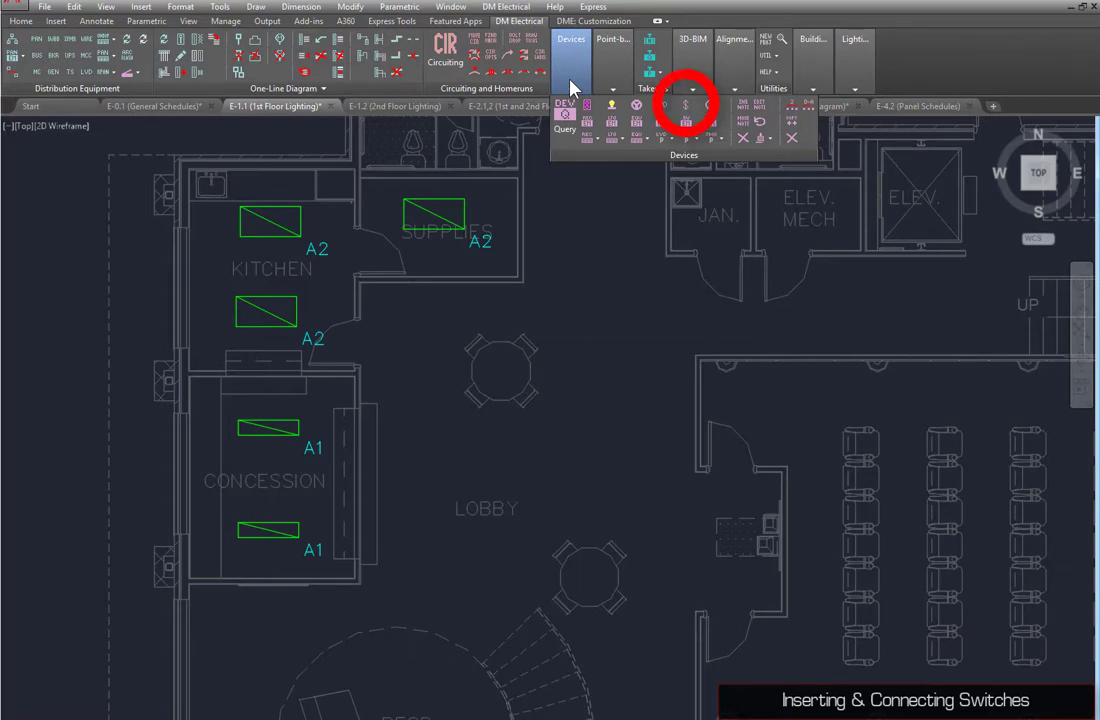
Insert a Generic Switch without a group on the kitchen's east wall beside the lobby door, rotated to the wall
{"action": "left_click", "coordinate": [685, 104]}
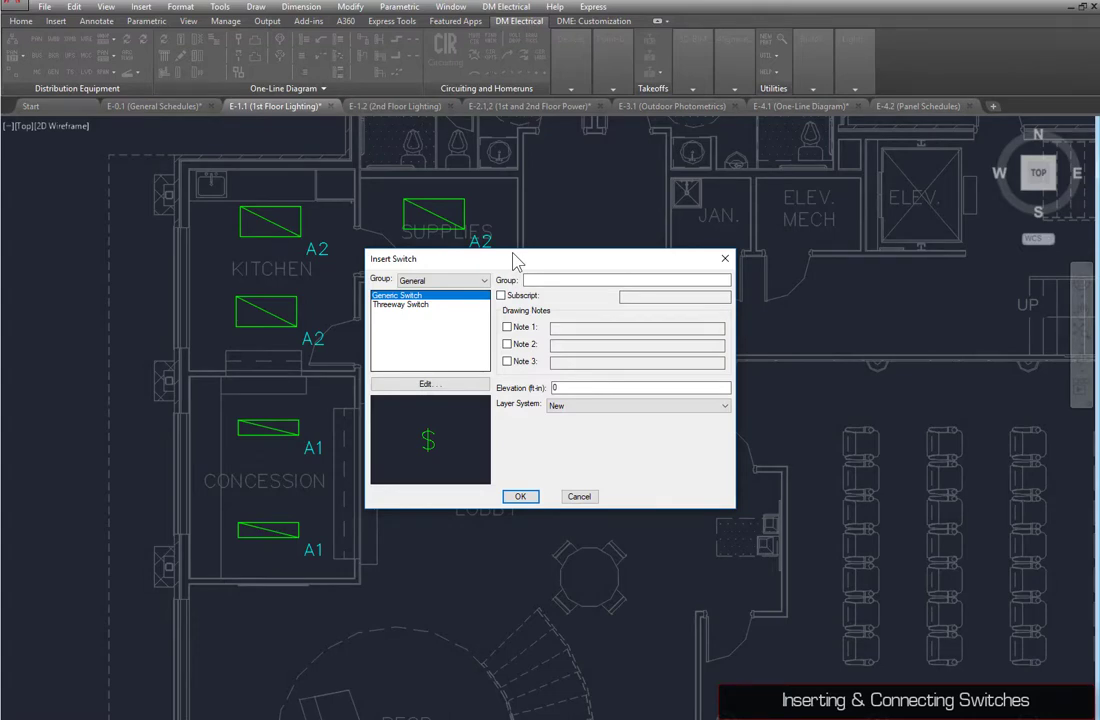
{"action": "left_click", "coordinate": [520, 496]}
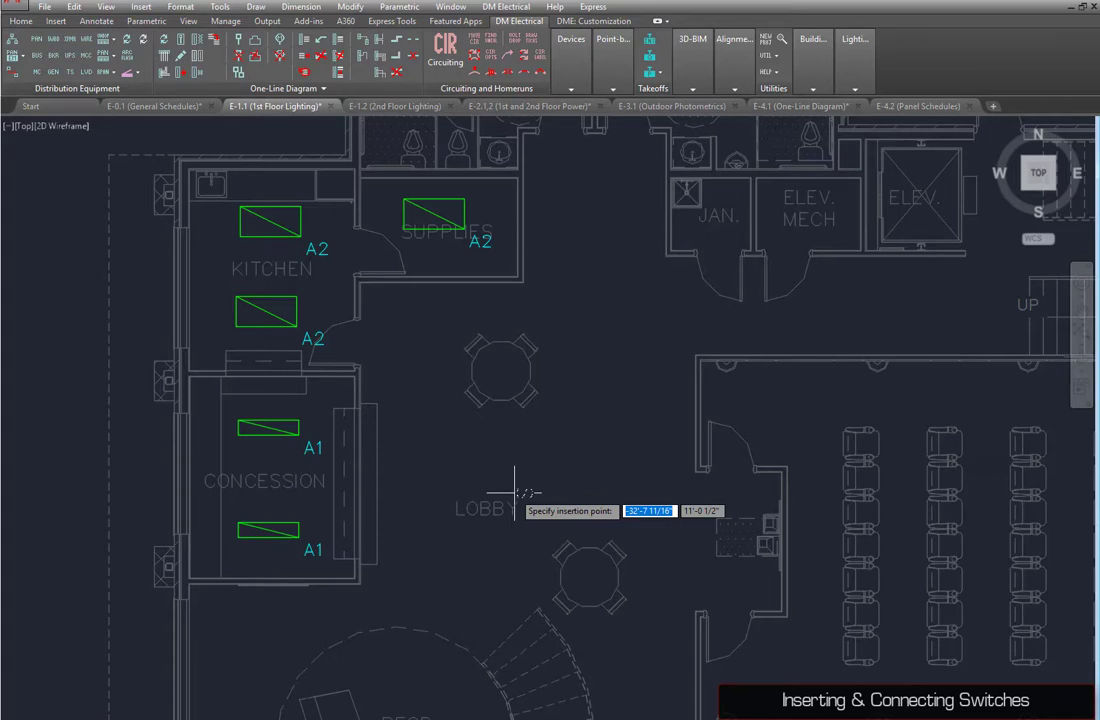
{"action": "left_click", "coordinate": [344, 316]}
{"action": "left_click", "coordinate": [438, 320]}
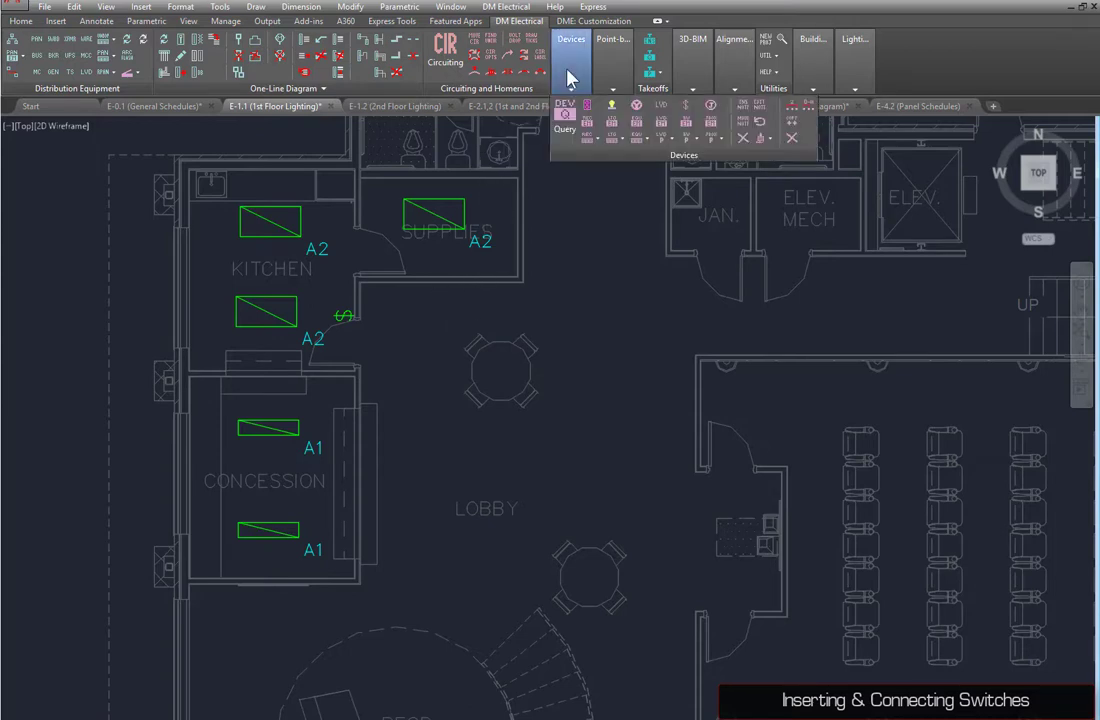
Insert a Generic Switch with group a on the concession room's upper wall
{"action": "left_click", "coordinate": [682, 107]}
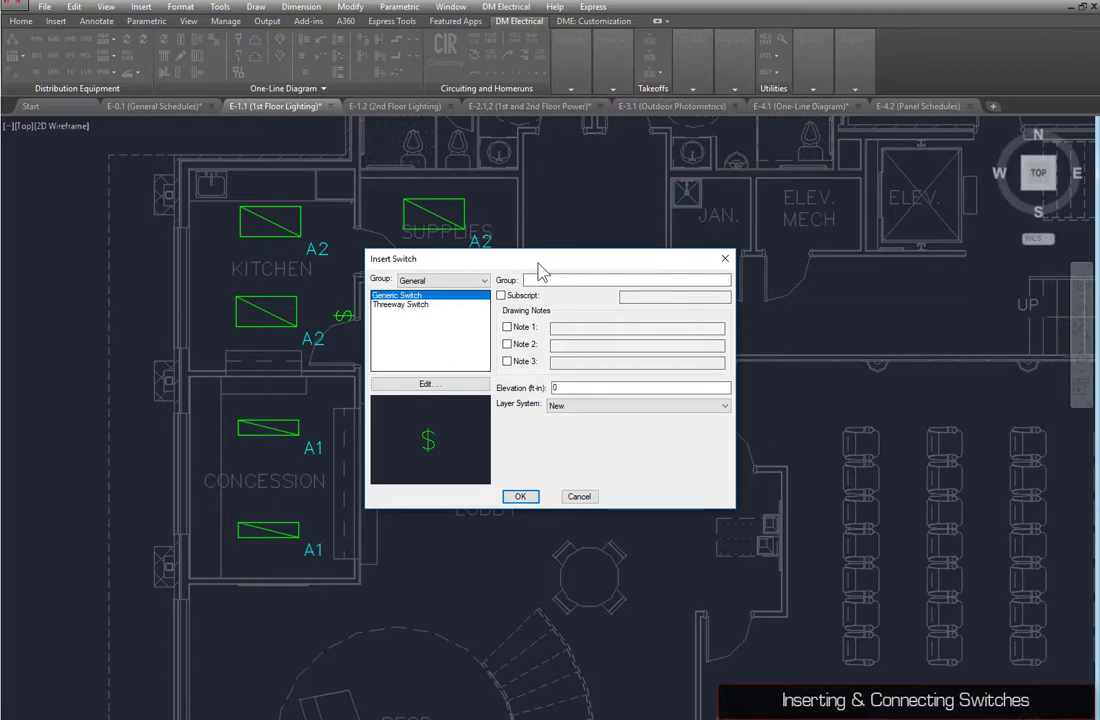
{"action": "left_click", "coordinate": [535, 280]}
{"action": "type", "text": "a"}
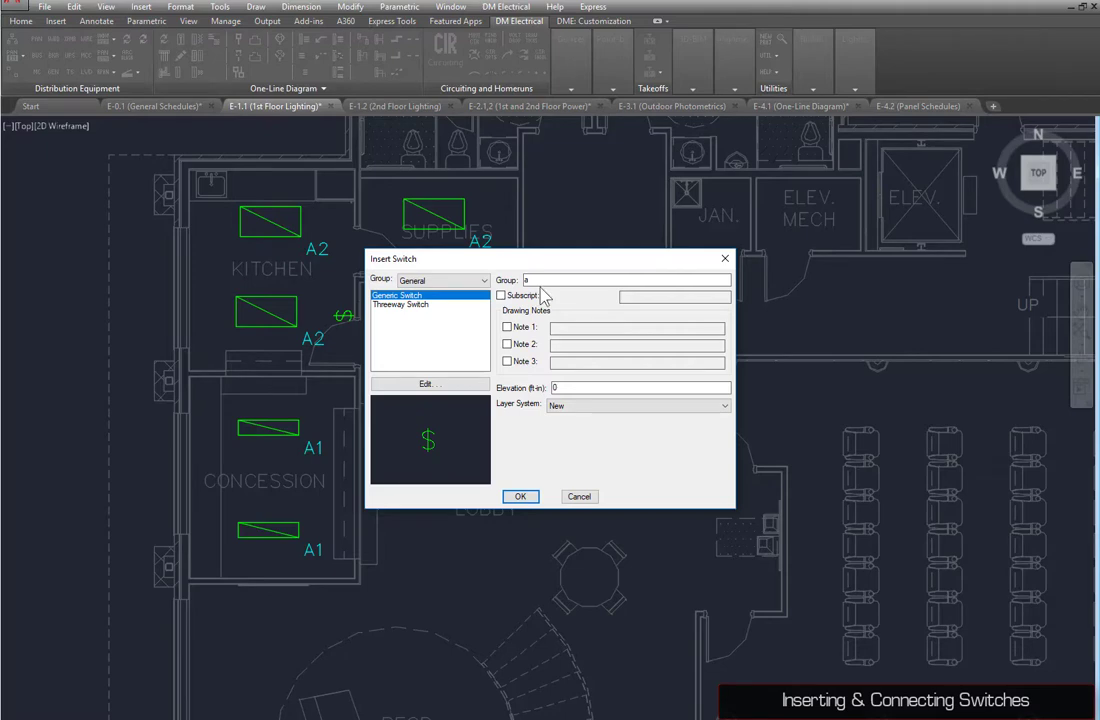
{"action": "left_click", "coordinate": [521, 496]}
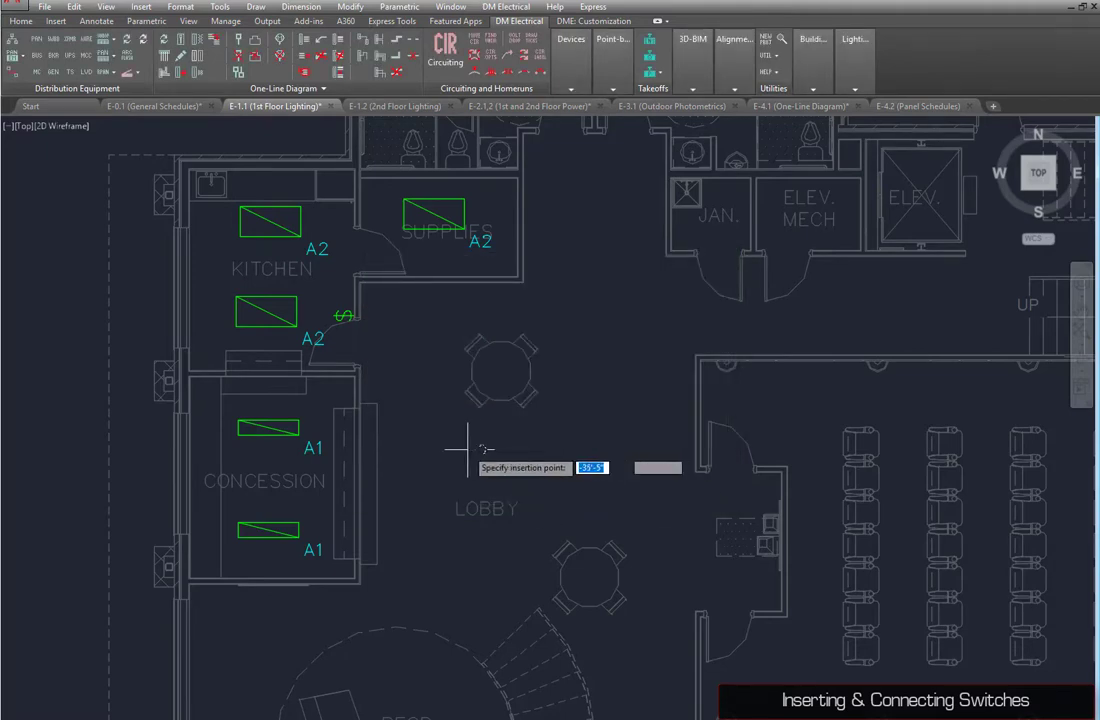
{"action": "left_click", "coordinate": [316, 390]}
{"action": "key", "text": "Escape"}
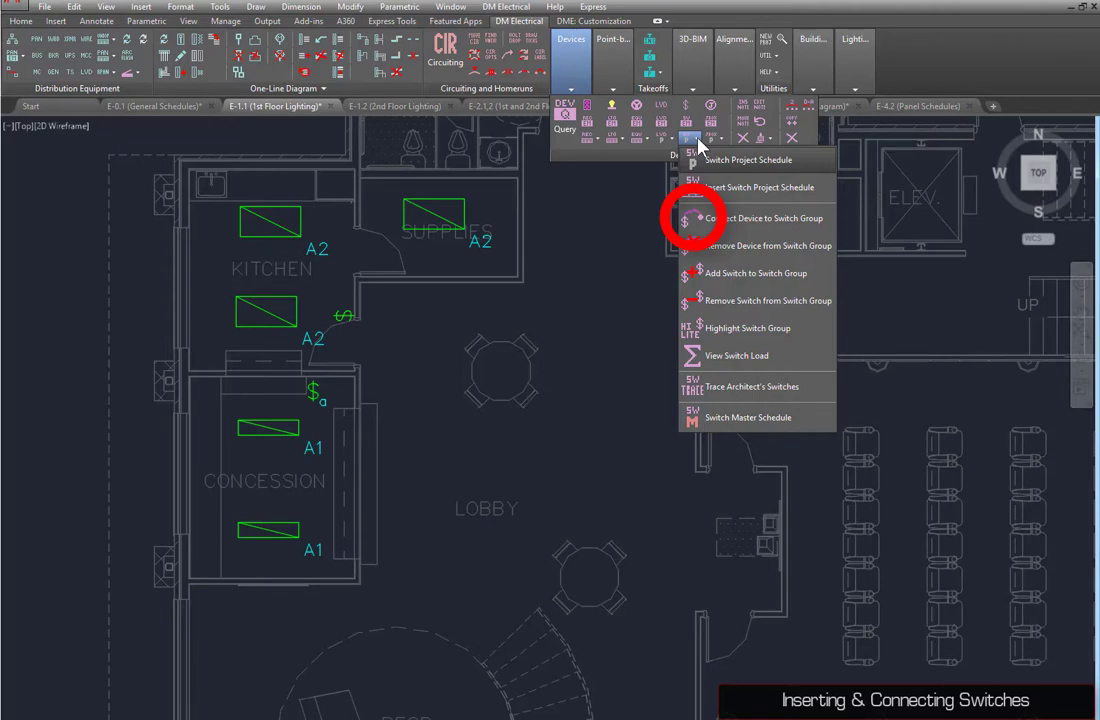
Connect the two A2 fixtures in the kitchen to the kitchen switch's group
{"action": "left_click", "coordinate": [745, 218]}
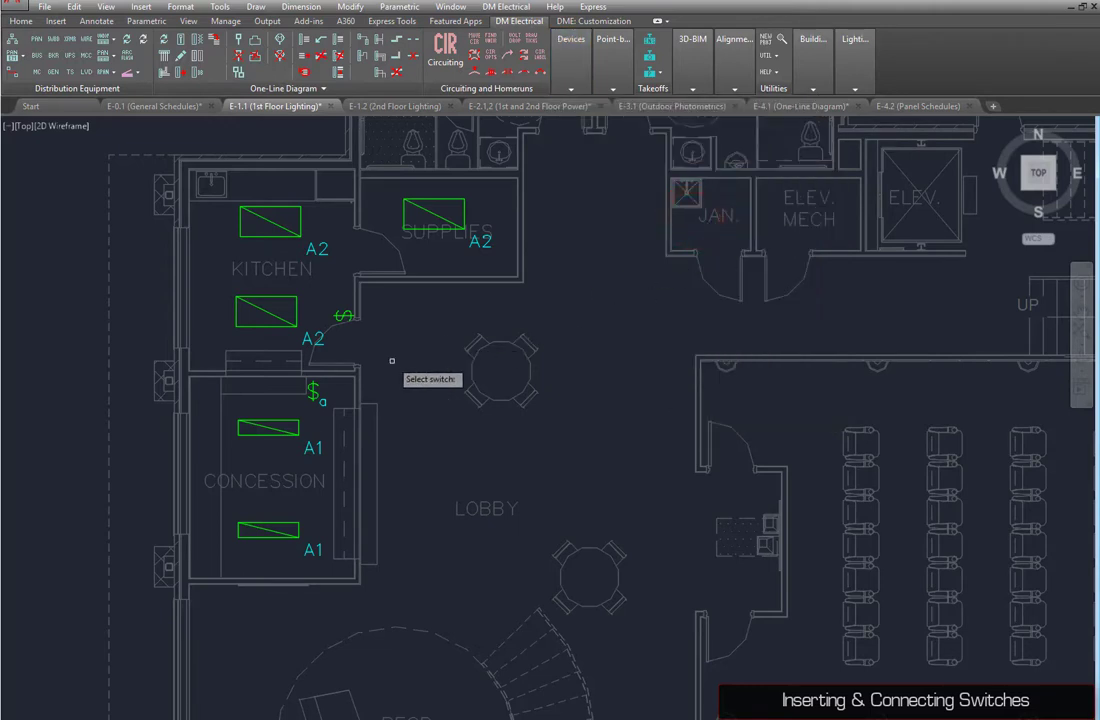
{"action": "left_click", "coordinate": [341, 318]}
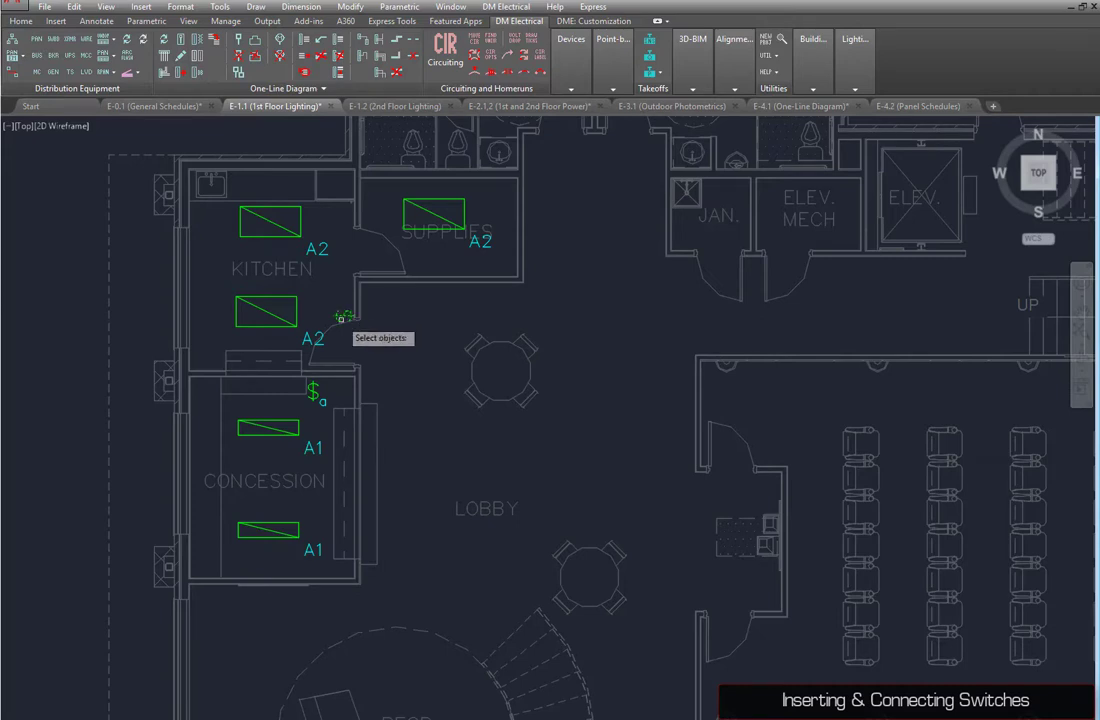
{"action": "left_click", "coordinate": [218, 334]}
{"action": "left_click", "coordinate": [307, 181]}
{"action": "key", "text": "Return"}
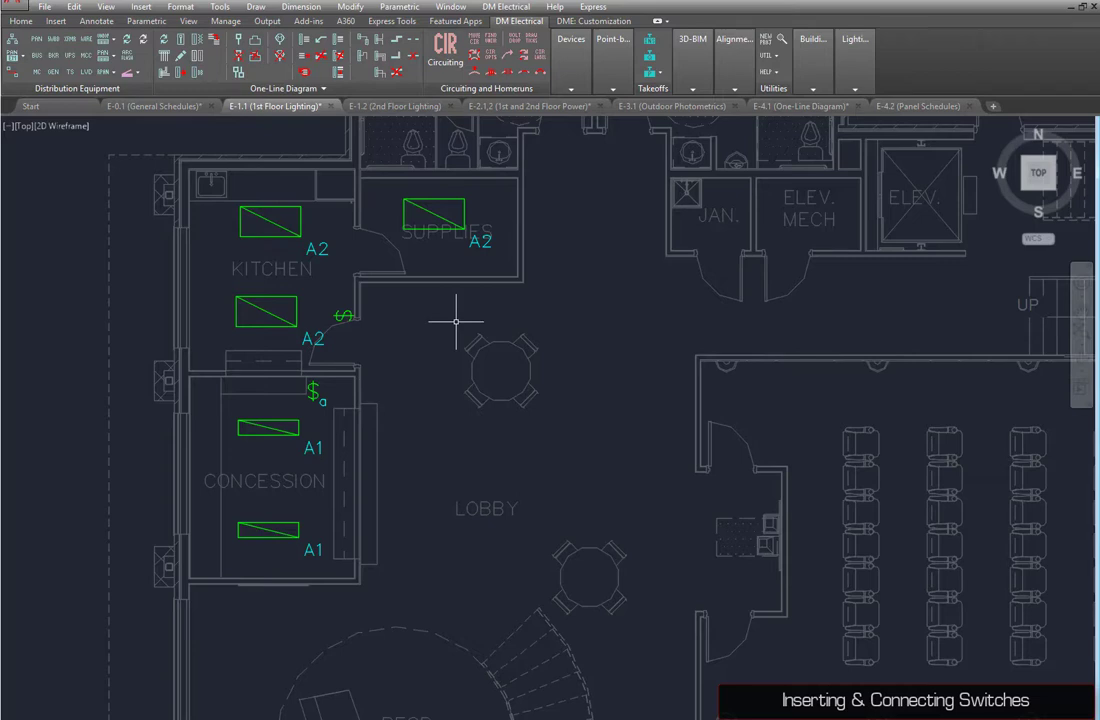
Connect the two A1 fixtures in the concession room to the group a switch
{"action": "left_click", "coordinate": [310, 397]}
{"action": "left_click", "coordinate": [216, 386]}
{"action": "left_click", "coordinate": [344, 503]}
{"action": "key", "text": "Return"}
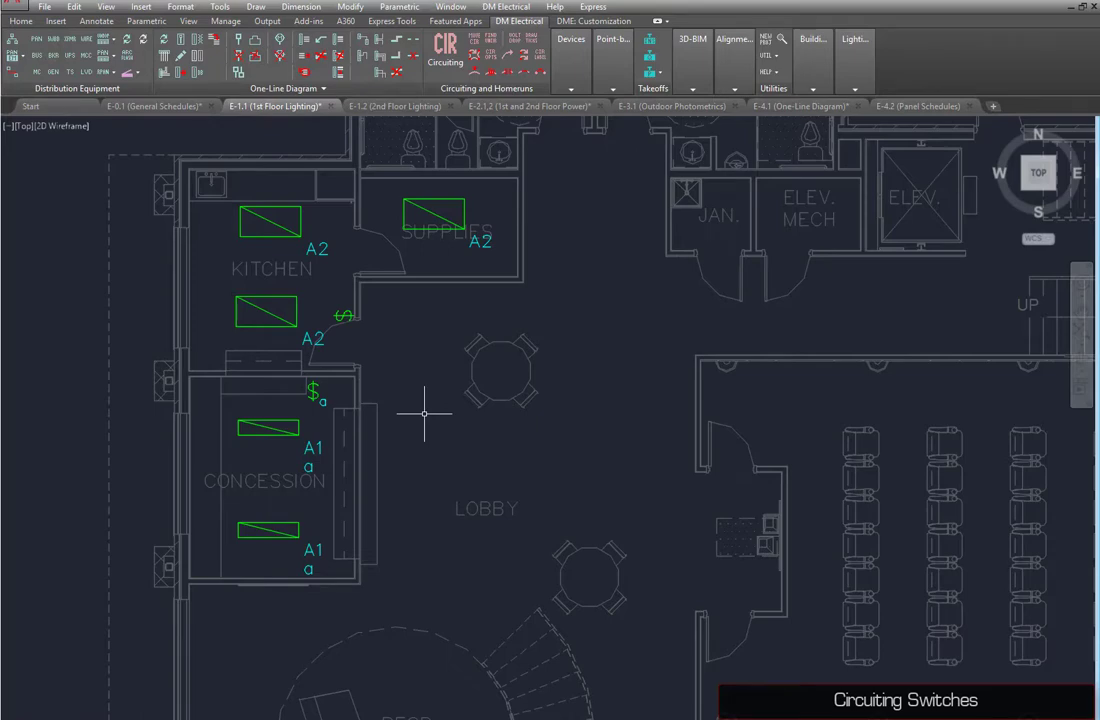
Circuit the concession switch group to panel L1 circuit 13 and the kitchen switch group to circuit 15
{"action": "left_click", "coordinate": [445, 50]}
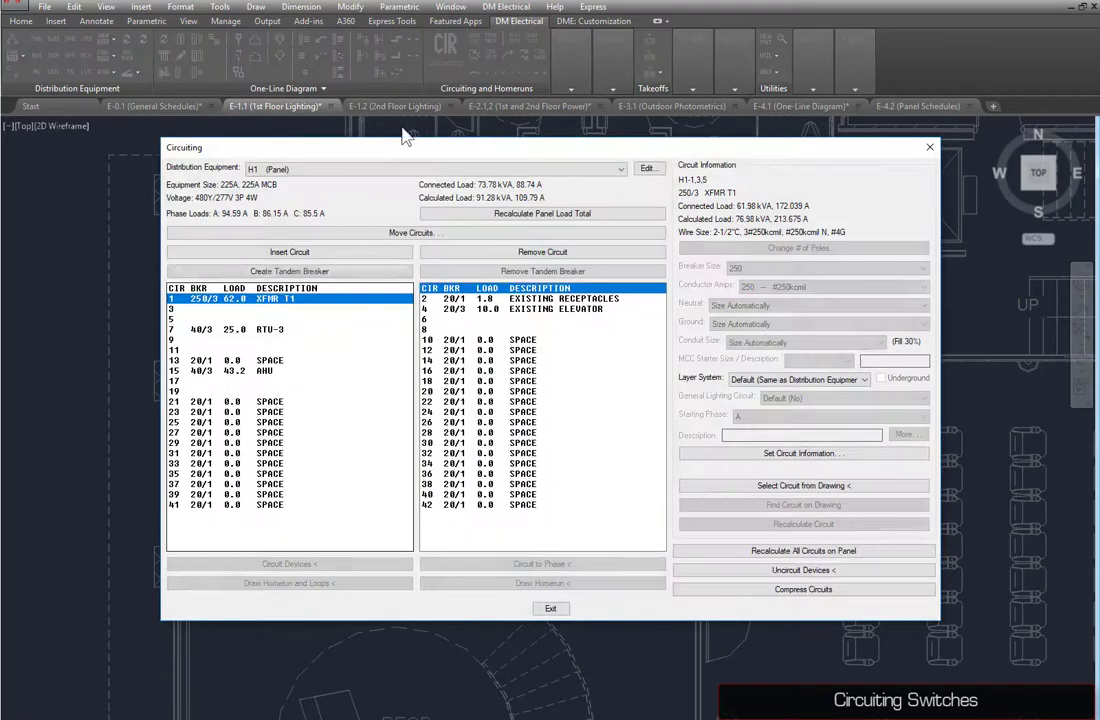
{"action": "left_click", "coordinate": [357, 172]}
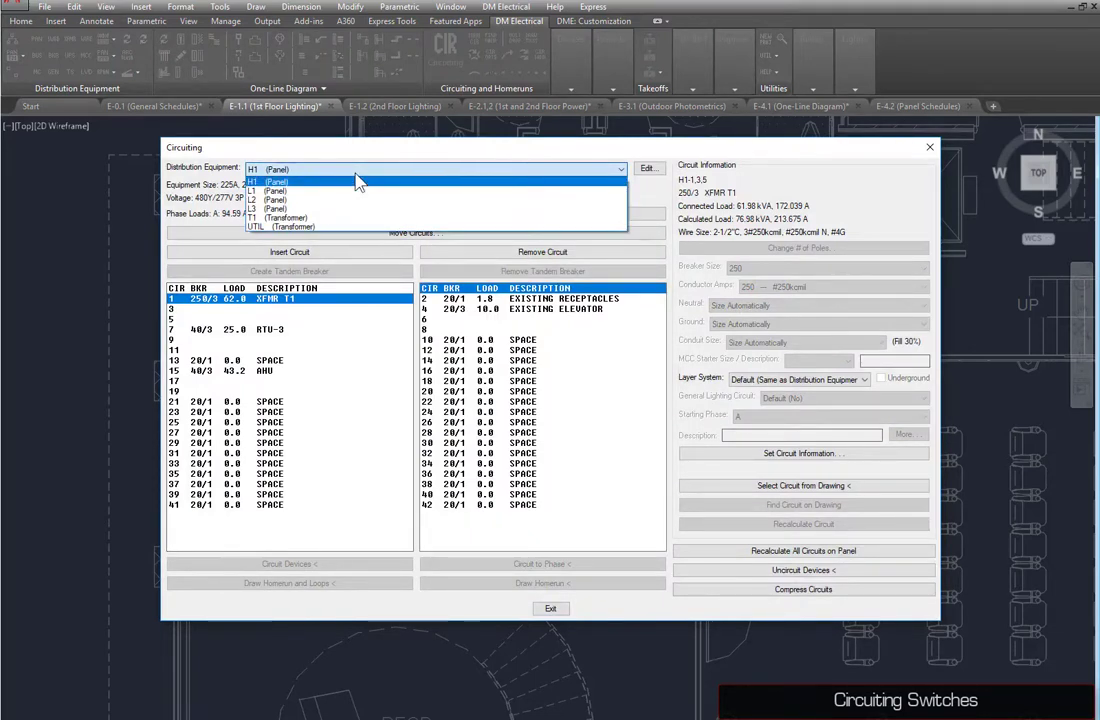
{"action": "left_click", "coordinate": [327, 190]}
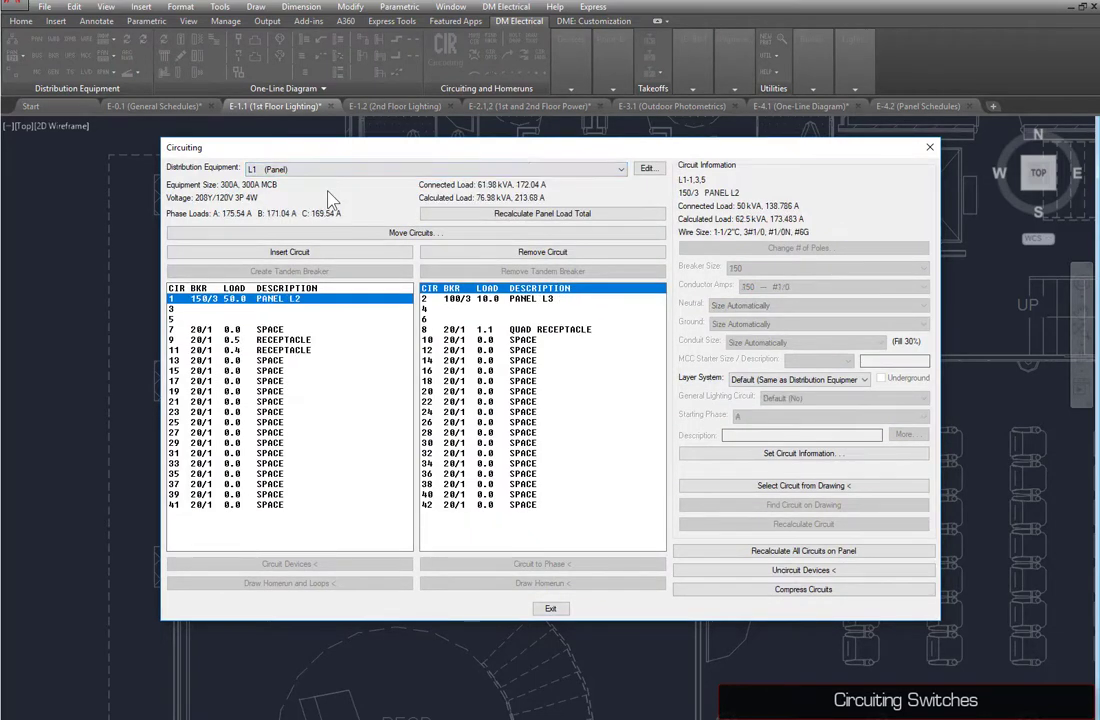
{"action": "left_click", "coordinate": [276, 361]}
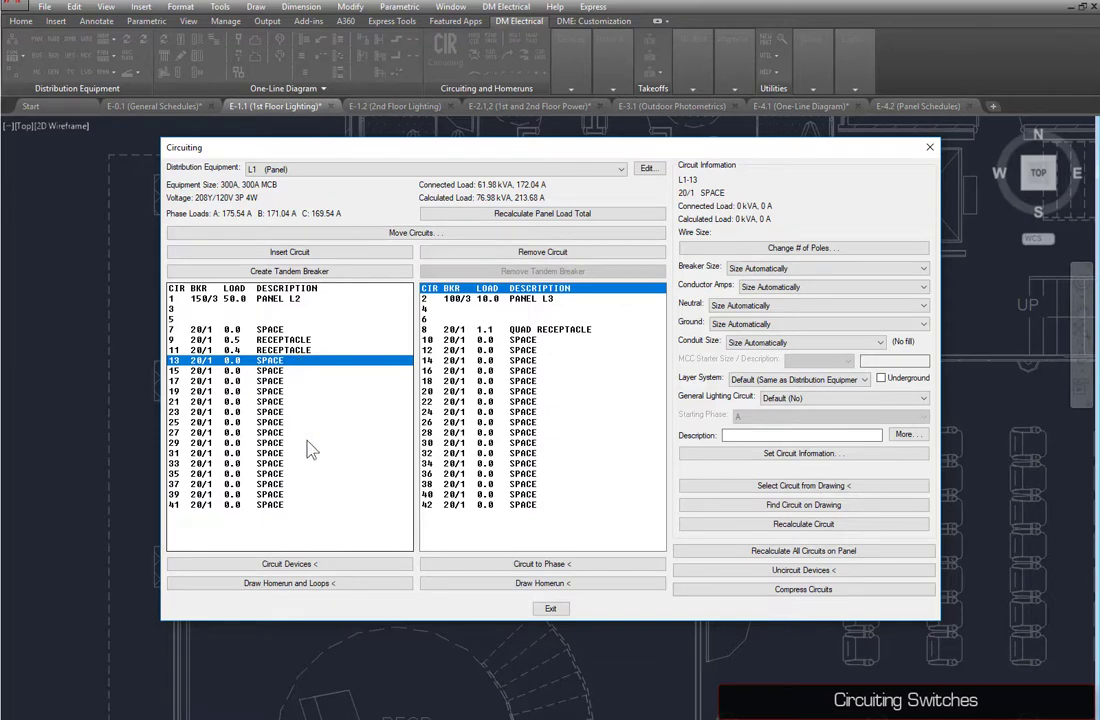
{"action": "left_click", "coordinate": [289, 563]}
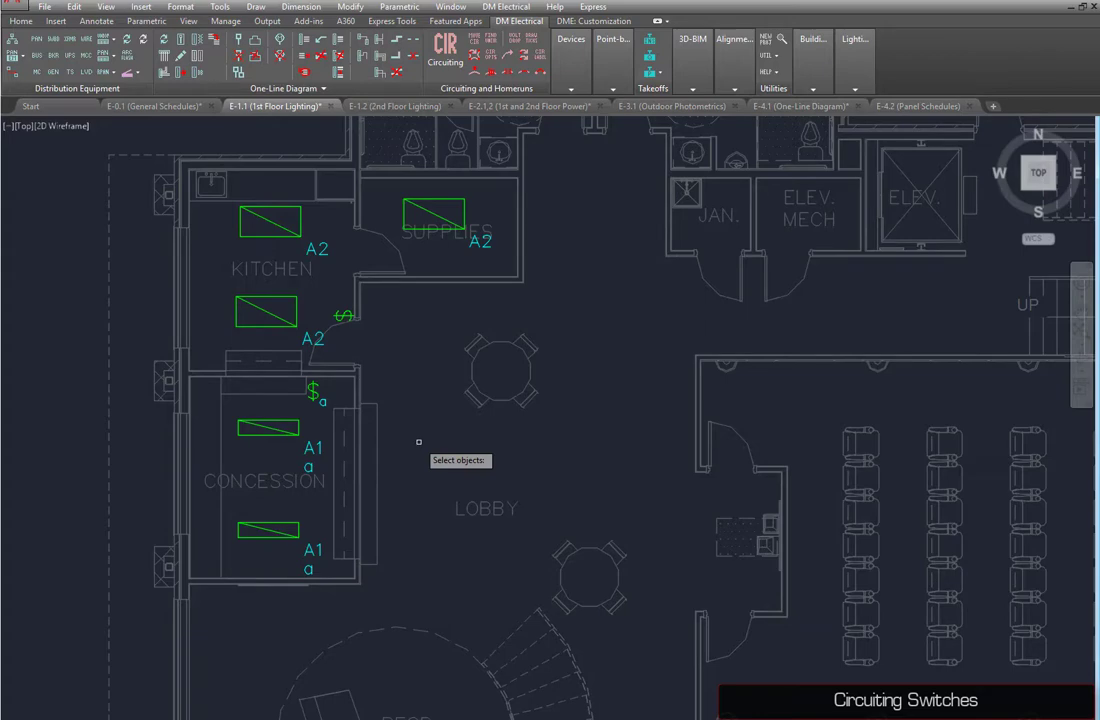
{"action": "left_click", "coordinate": [315, 392]}
{"action": "key", "text": "Return"}
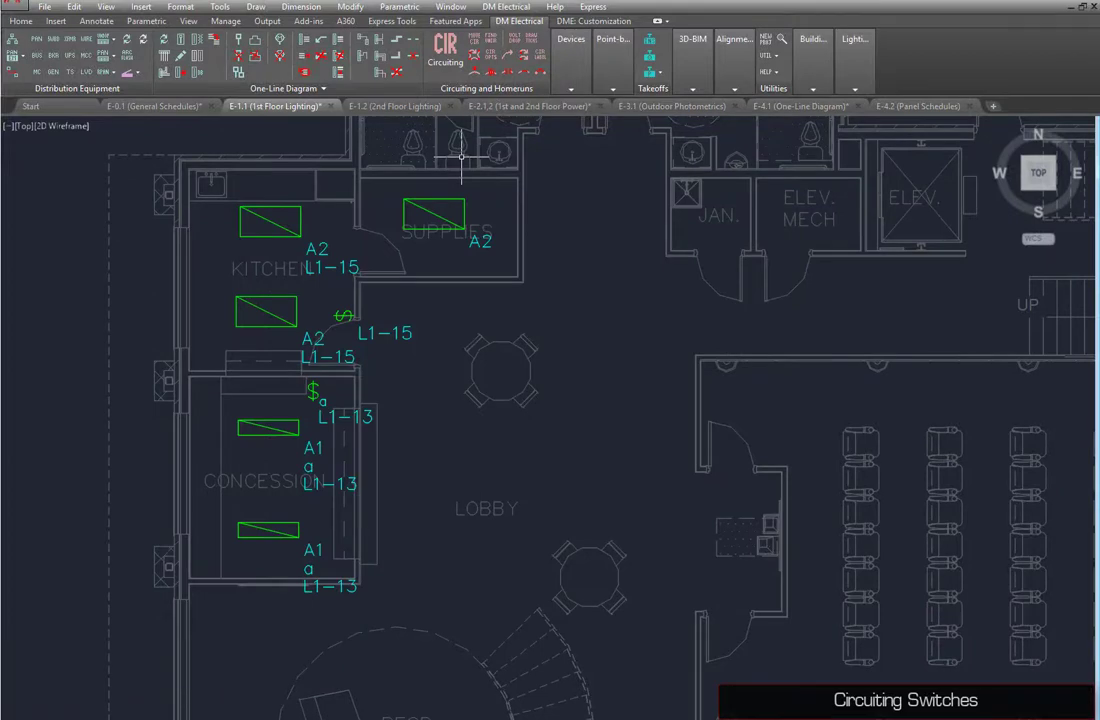
Draw the homerun for circuit L1-15 from the kitchen switch
{"action": "left_click", "coordinate": [505, 45]}
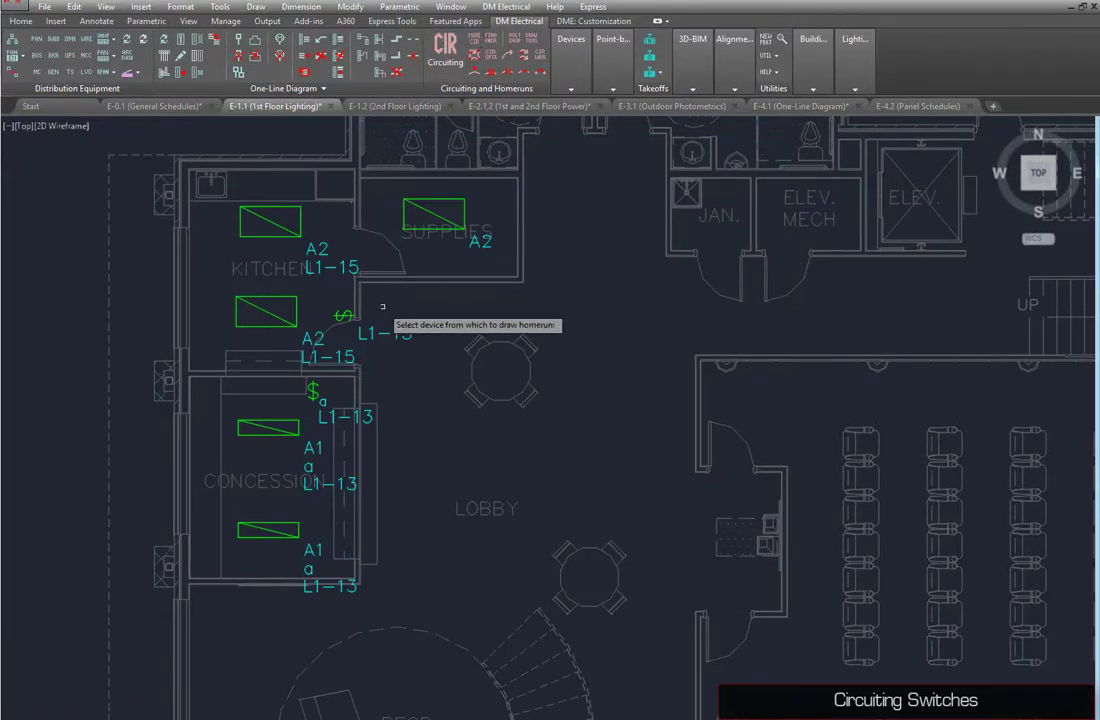
{"action": "left_click", "coordinate": [340, 315]}
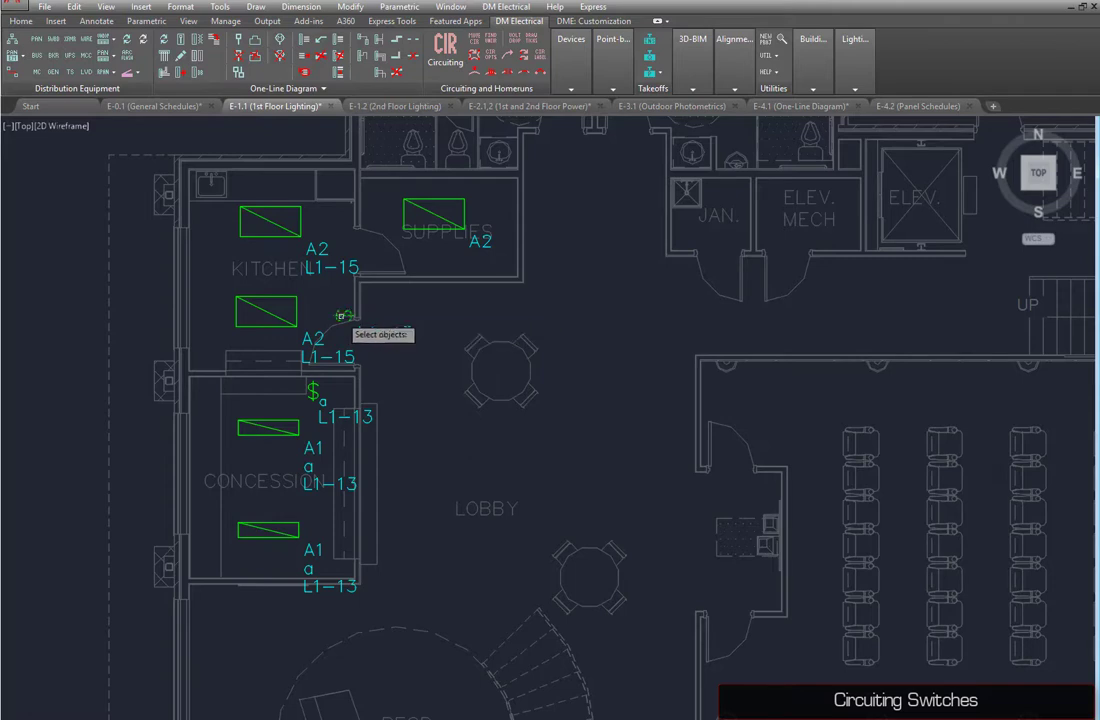
{"action": "key", "text": "Return"}
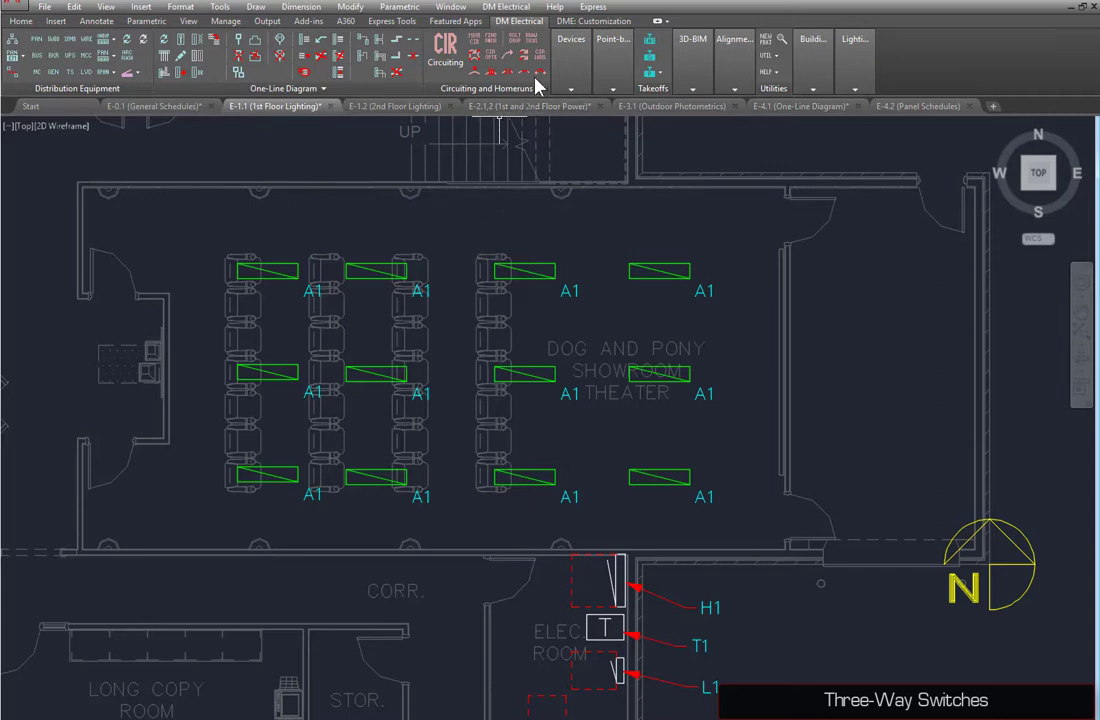
Insert two Threeway Switches without a group in the theater, beside the upper west door and the northeast door
{"action": "left_click", "coordinate": [571, 60]}
{"action": "left_click", "coordinate": [687, 113]}
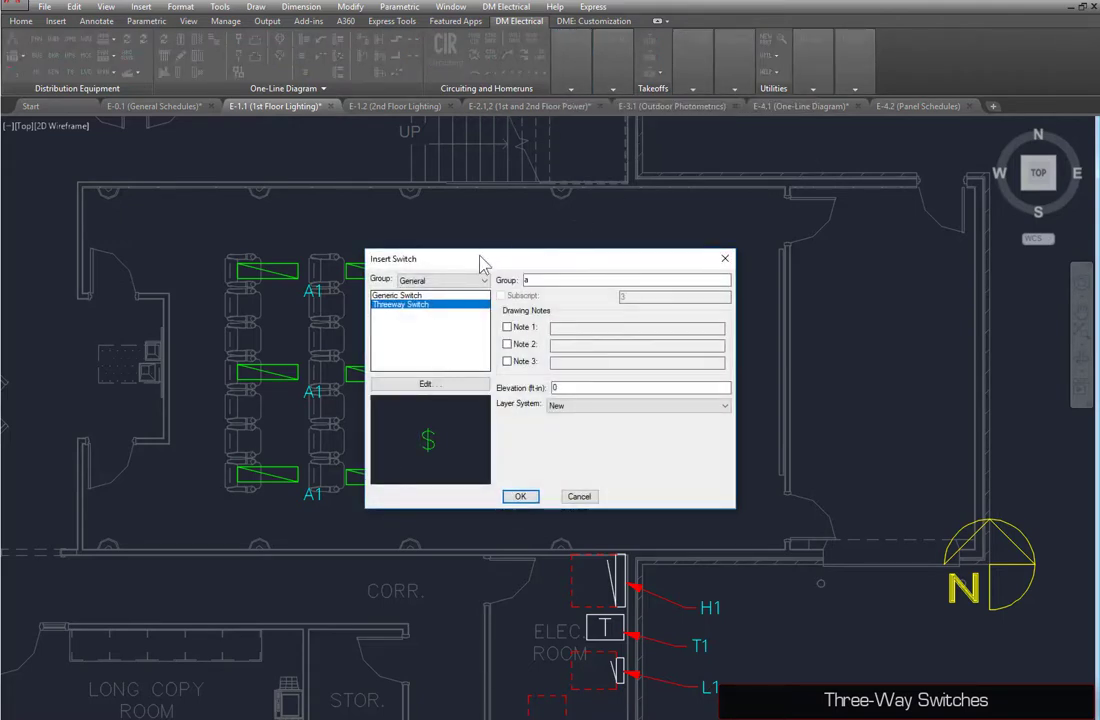
{"action": "left_click", "coordinate": [447, 303]}
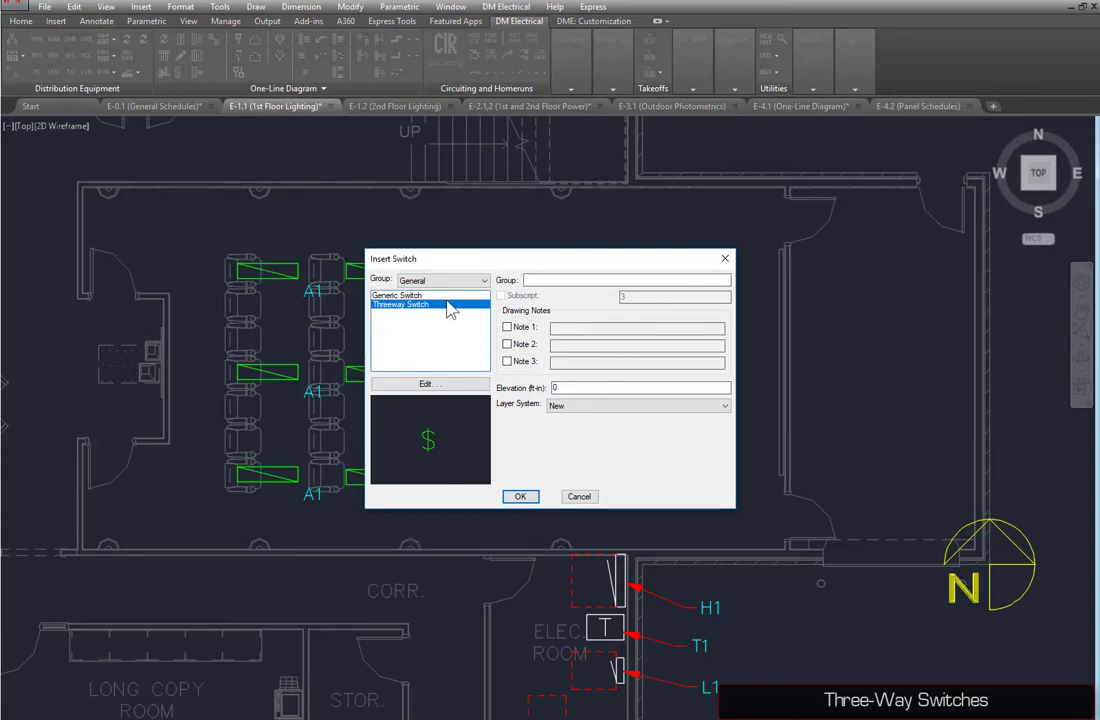
{"action": "left_click", "coordinate": [520, 496]}
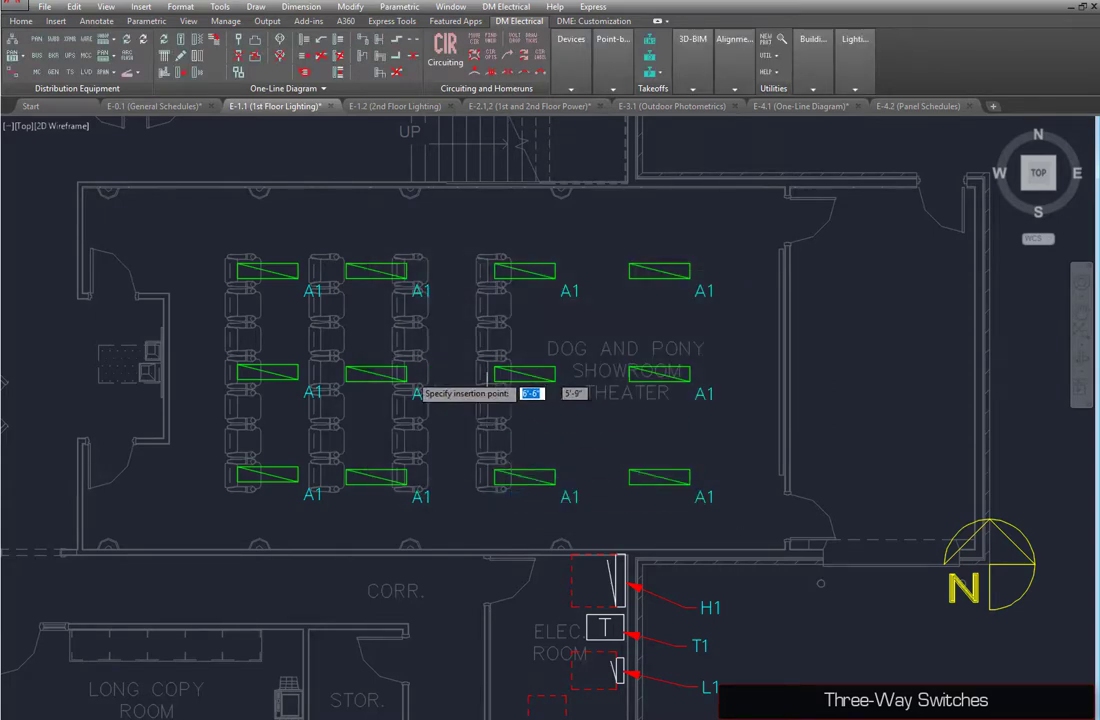
{"action": "left_click", "coordinate": [150, 282]}
{"action": "key", "text": "Return"}
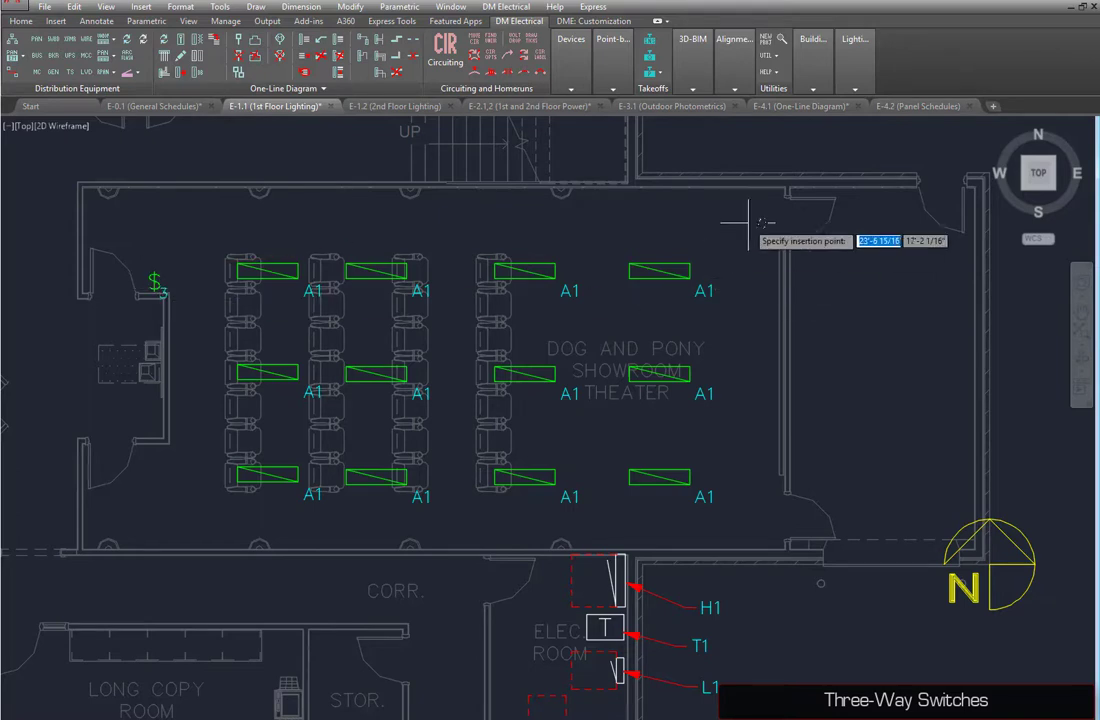
{"action": "left_click", "coordinate": [764, 198]}
{"action": "key", "text": "Return"}
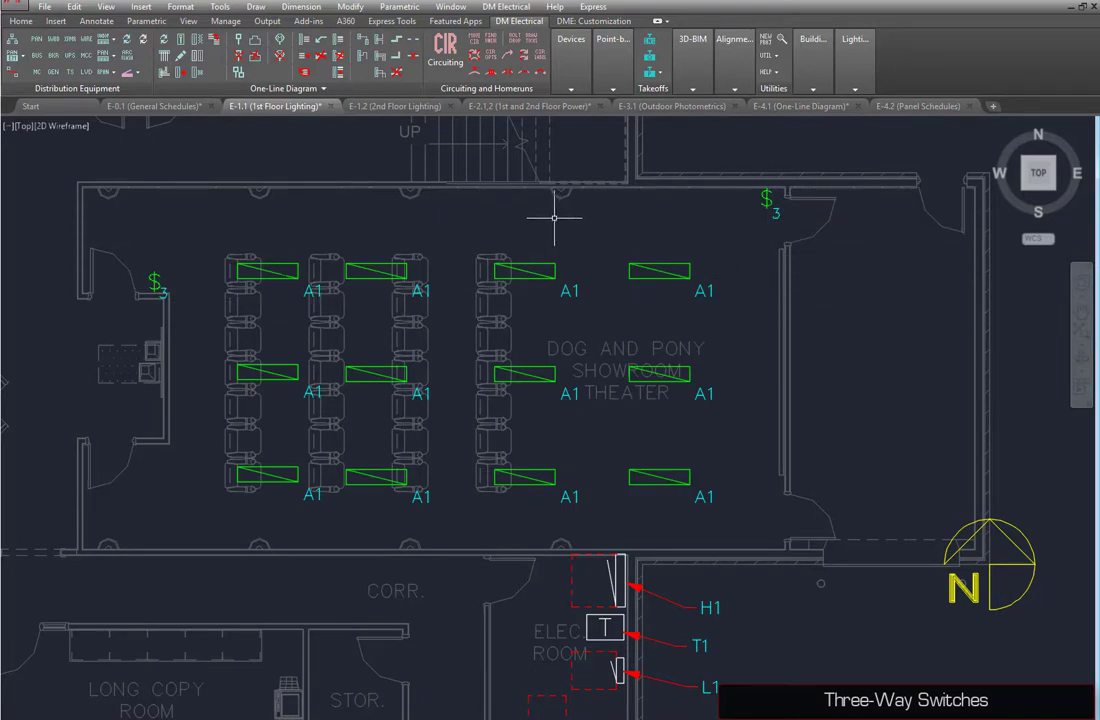
Add the theater's west three-way switch to the switch group of the one beside the northeast door
{"action": "left_click", "coordinate": [571, 55]}
{"action": "left_click", "coordinate": [694, 140]}
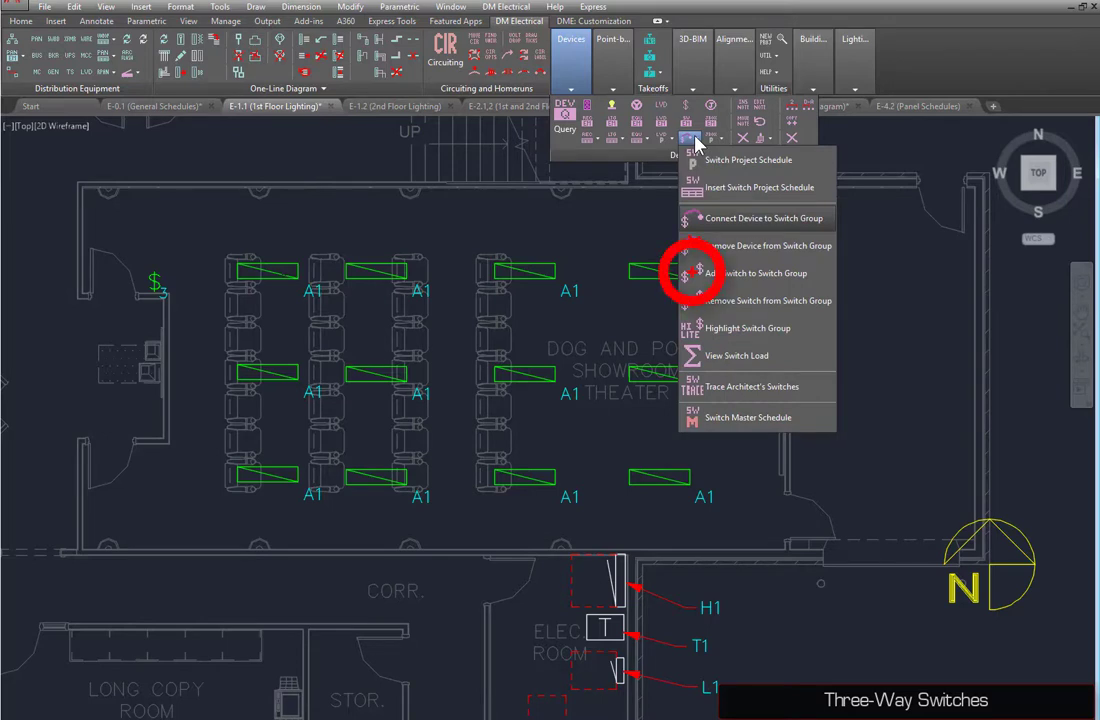
{"action": "left_click", "coordinate": [740, 273]}
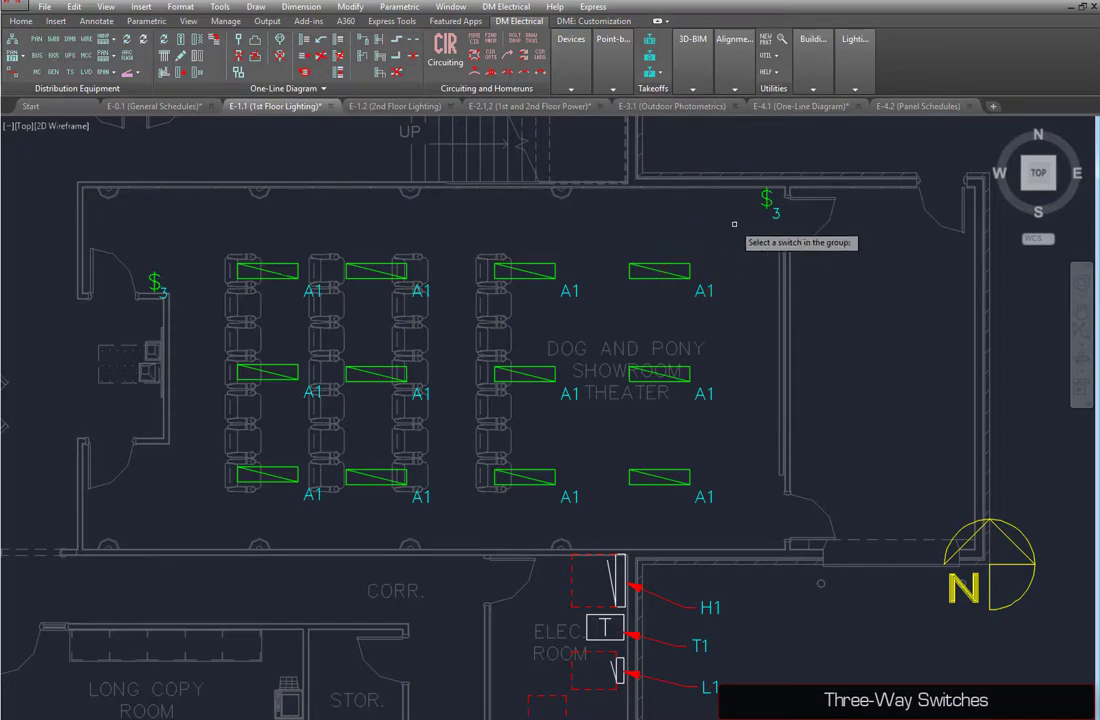
{"action": "left_click", "coordinate": [766, 197]}
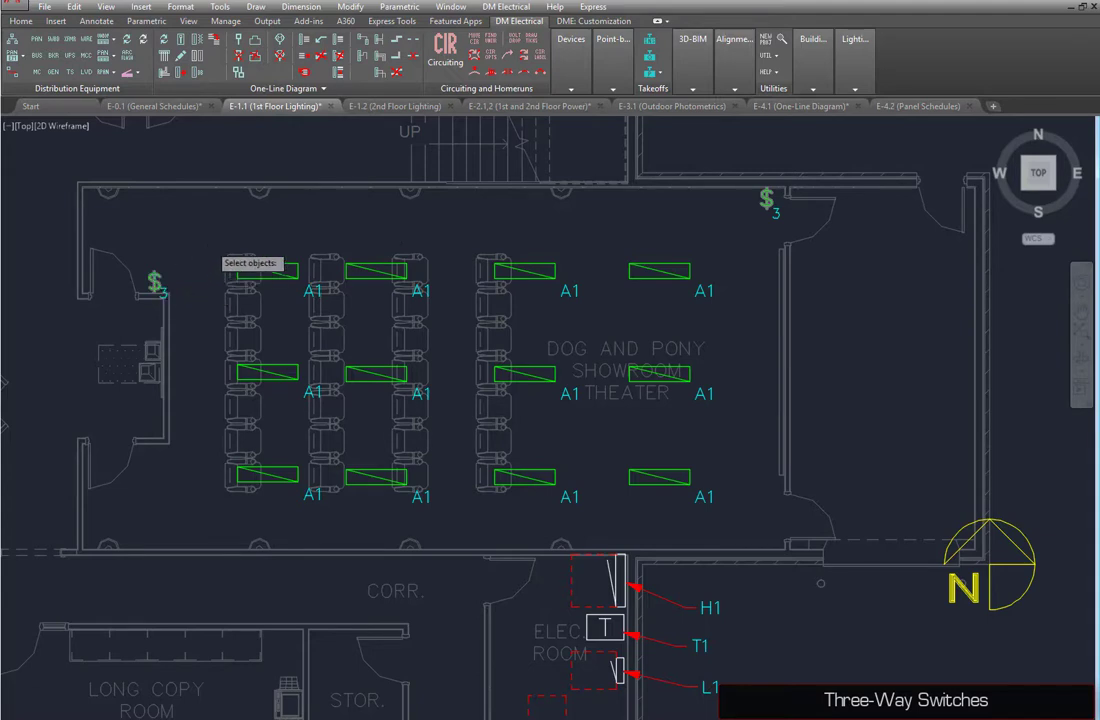
Connect all twelve A1 fixtures in the theater to the three-way switch group
{"action": "left_click", "coordinate": [571, 55]}
{"action": "left_click", "coordinate": [692, 146]}
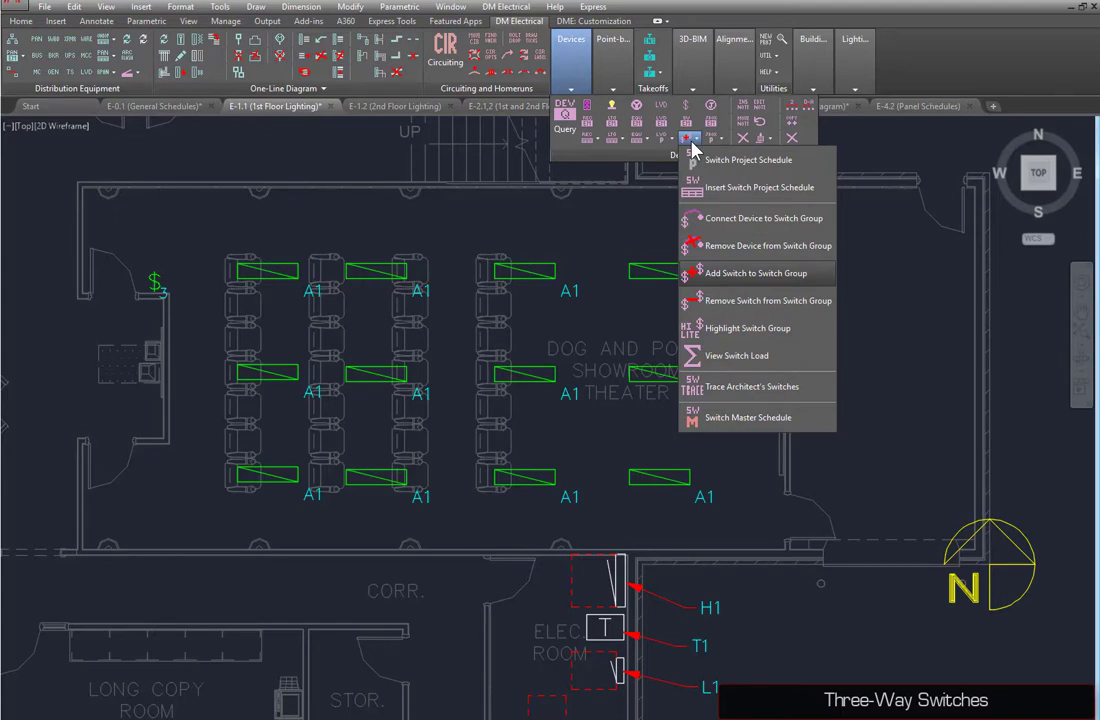
{"action": "left_click", "coordinate": [710, 218]}
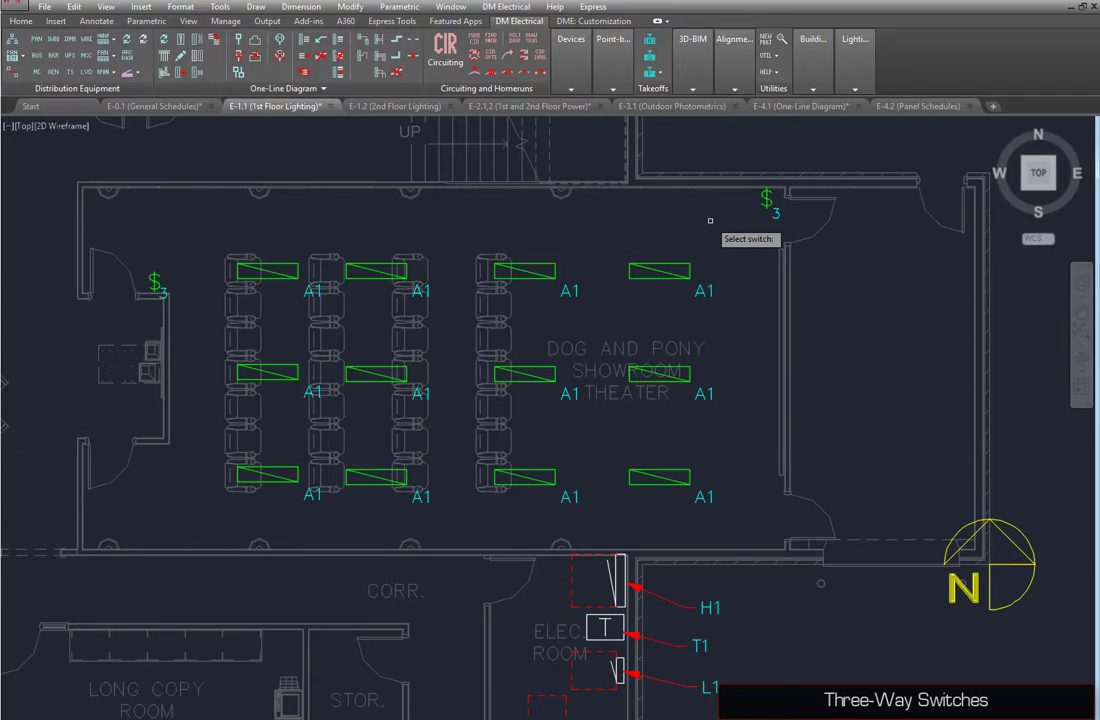
{"action": "left_click", "coordinate": [766, 196]}
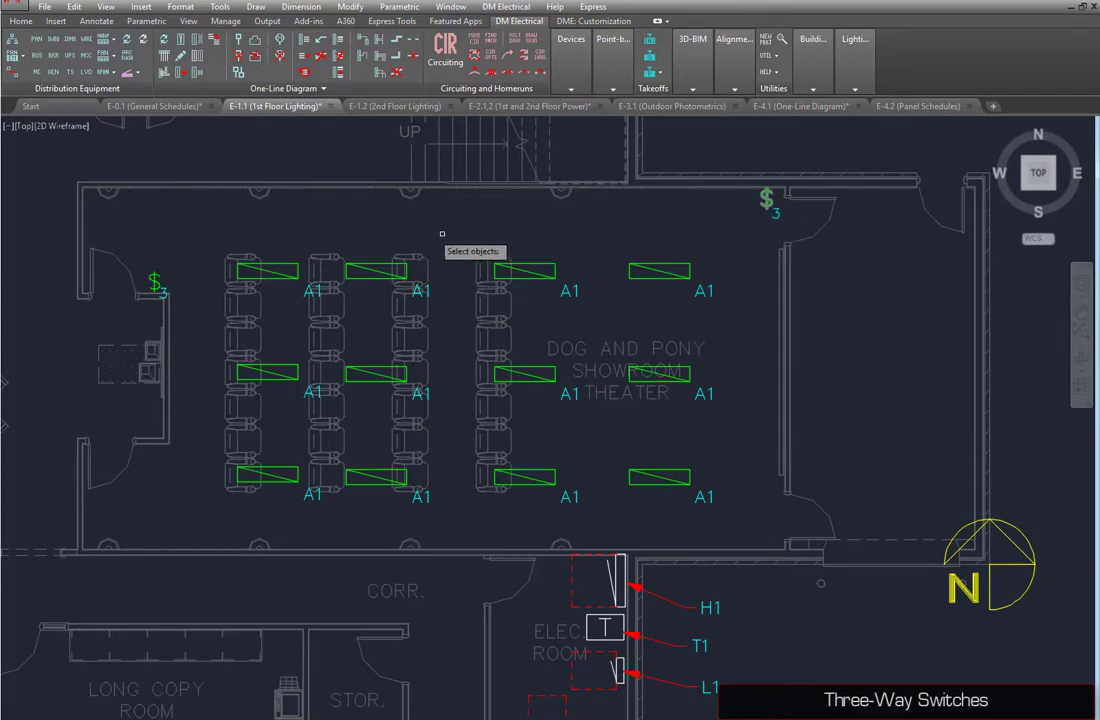
{"action": "left_click", "coordinate": [178, 226]}
{"action": "left_click", "coordinate": [774, 522]}
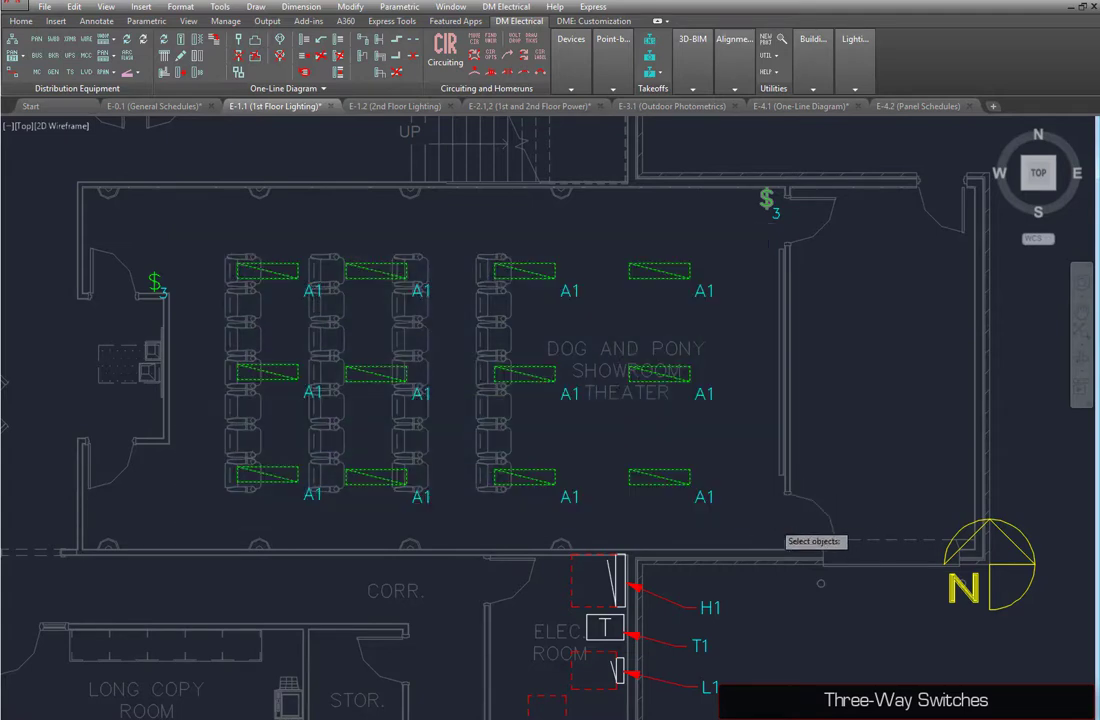
{"action": "key", "text": "Return"}
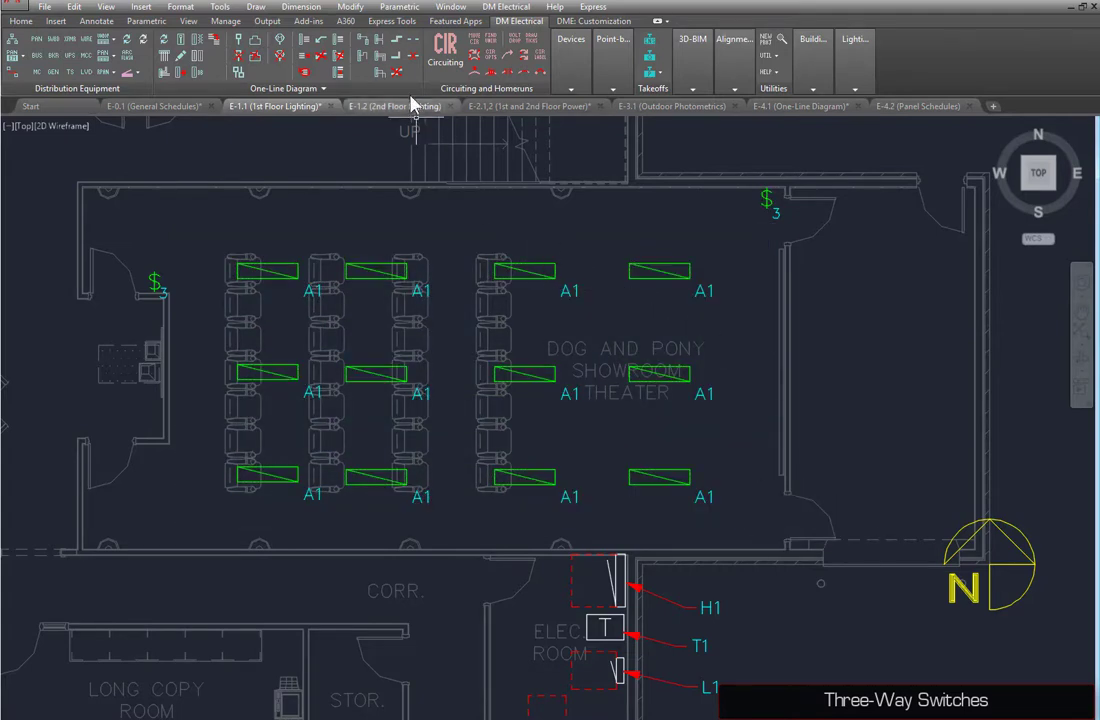
Circuit the theater's three-way switches and A1 fixtures to panel L1 circuit 17
{"action": "left_click", "coordinate": [437, 62]}
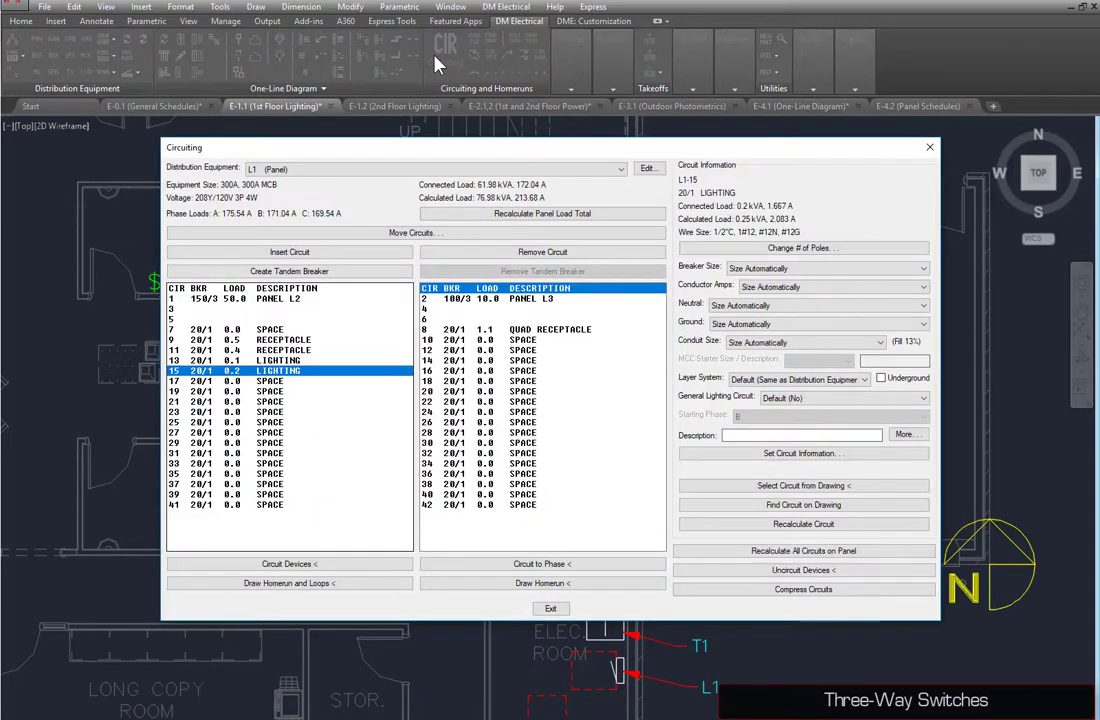
{"action": "left_click", "coordinate": [276, 382]}
{"action": "left_click", "coordinate": [290, 564]}
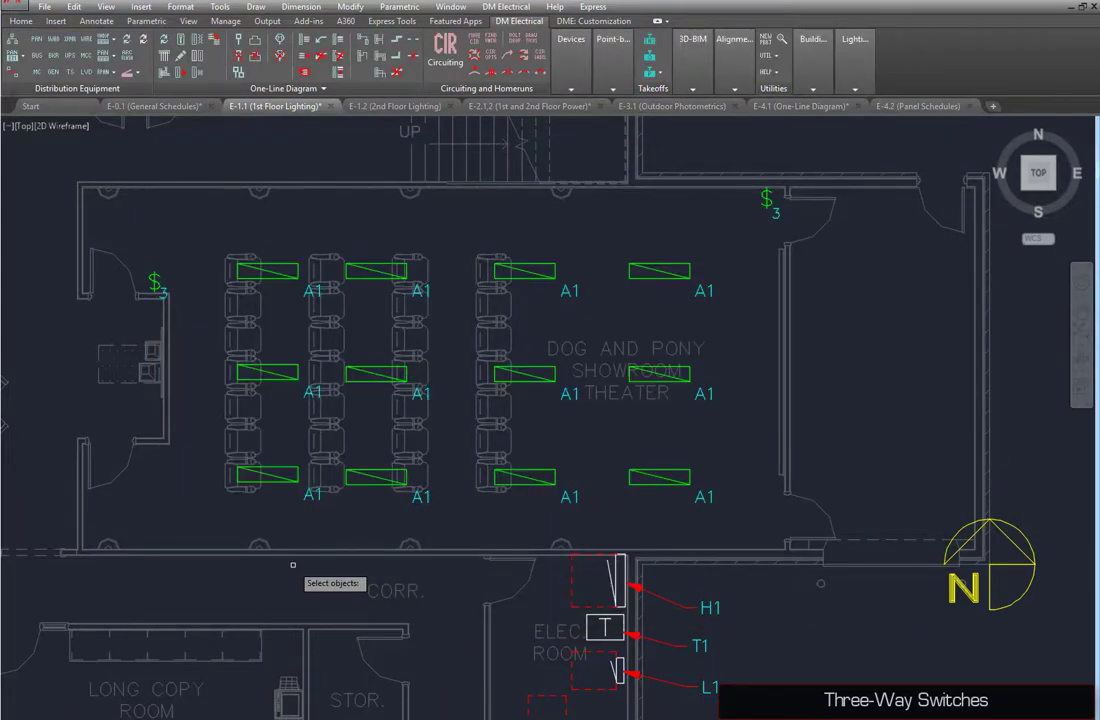
{"action": "key", "text": "Return"}
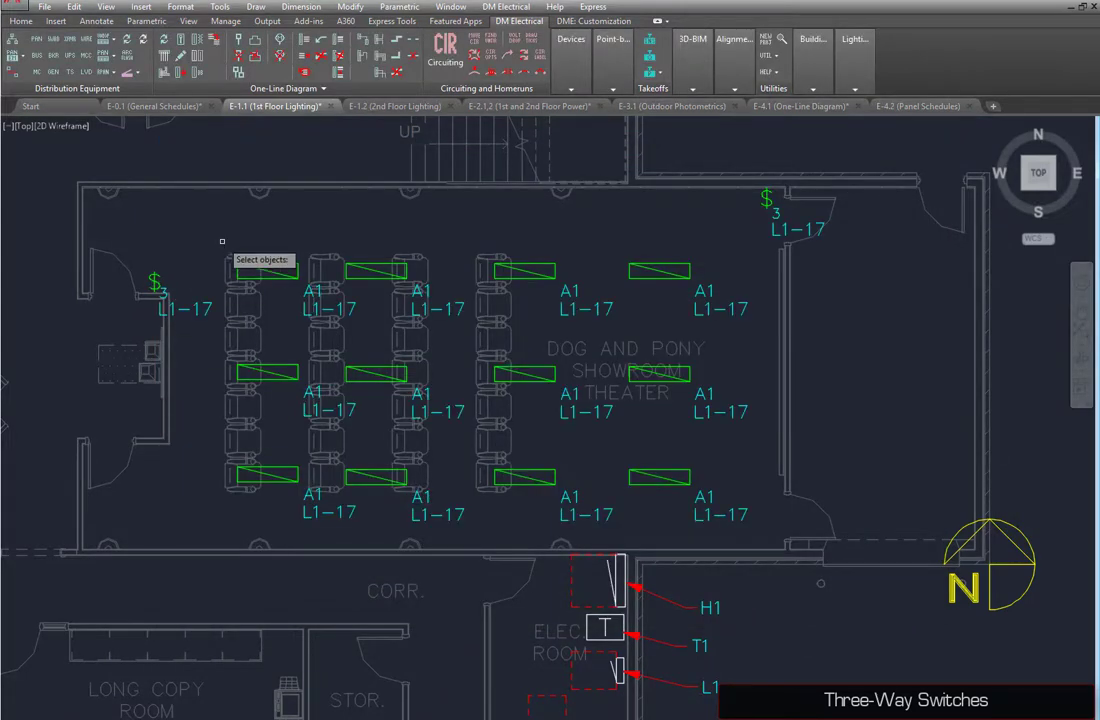
{"action": "key", "text": "Escape"}
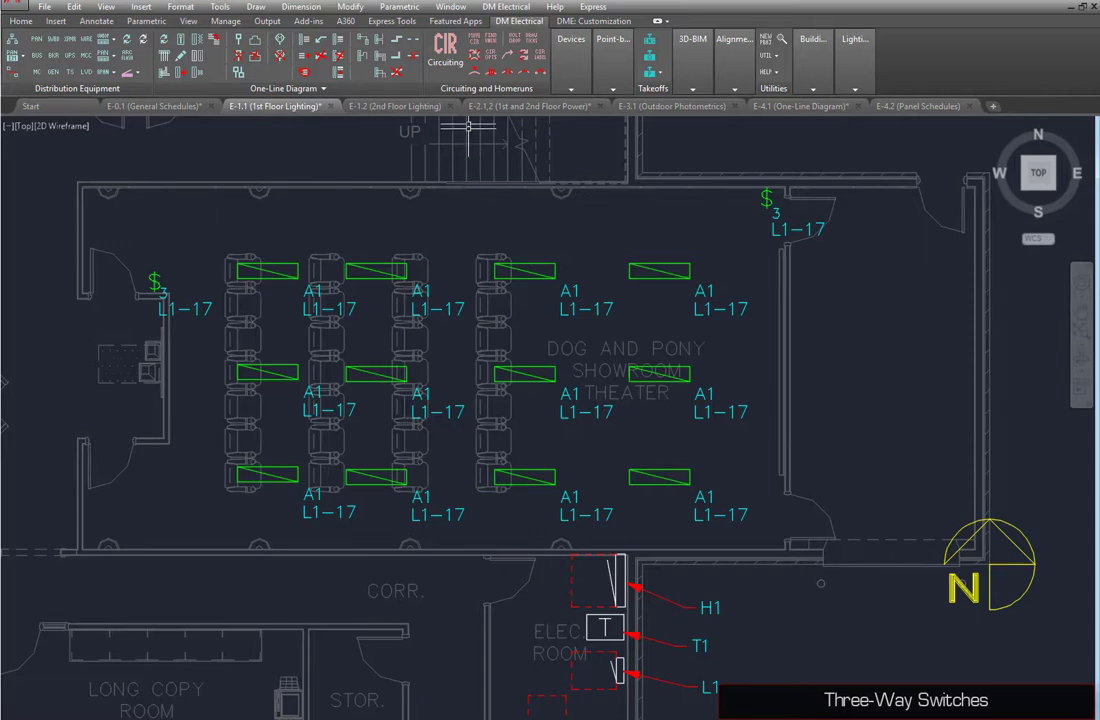
Draw the L1-17 homerun and loops from the theater's southeastern A1 fixture, with the arrow toward the electrical room
{"action": "left_click", "coordinate": [413, 56]}
{"action": "left_click", "coordinate": [628, 477]}
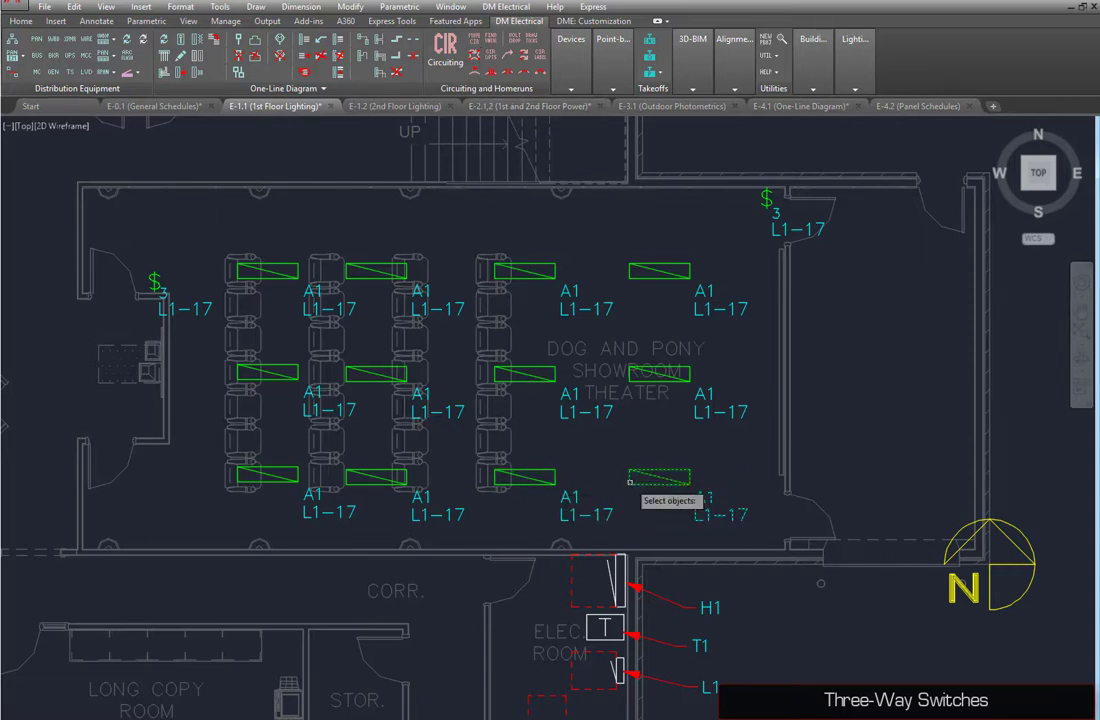
{"action": "left_click", "coordinate": [640, 541]}
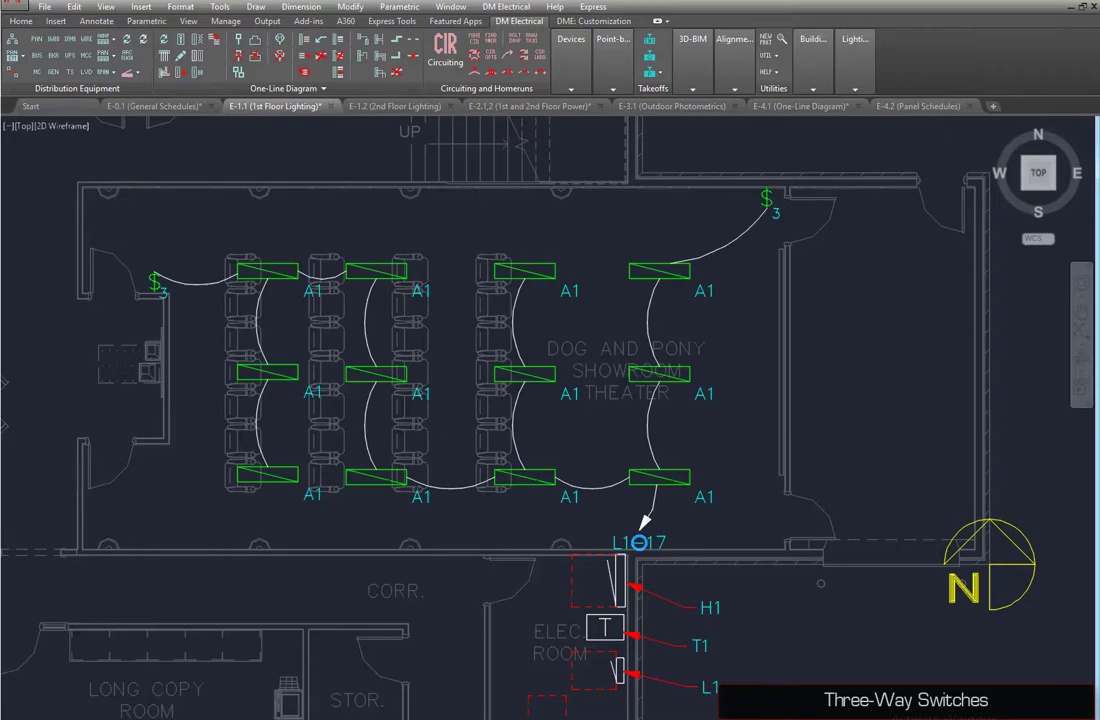